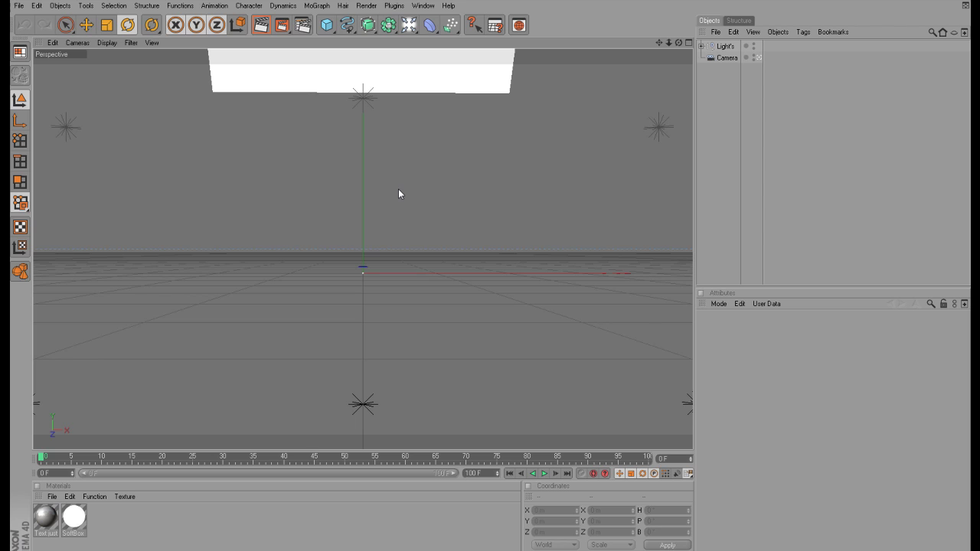
Add a MoGraph 3D Text Object with its alignment set to Middle
left_click(316, 5)
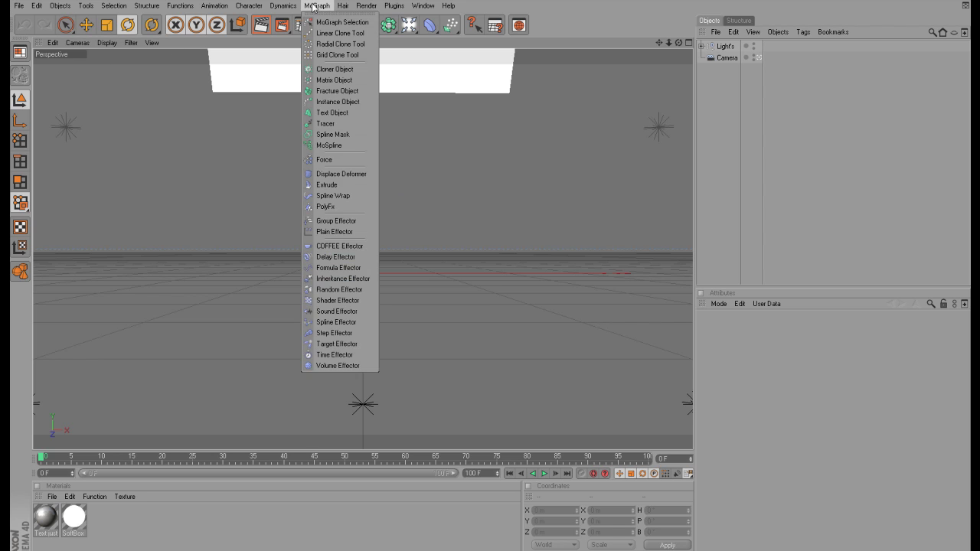
left_click(340, 114)
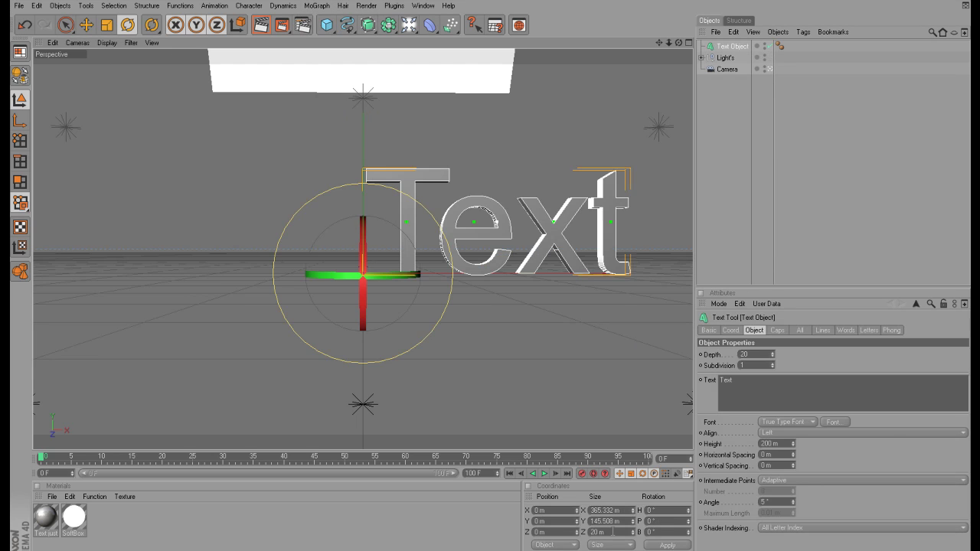
left_click(884, 432)
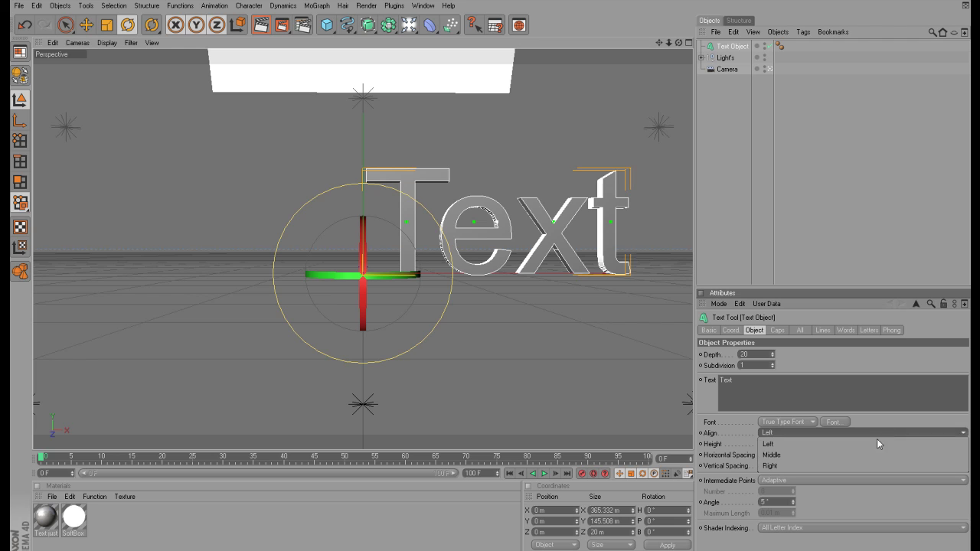
left_click(866, 454)
Replace the sample text with the word 'Creo'
double_click(869, 392)
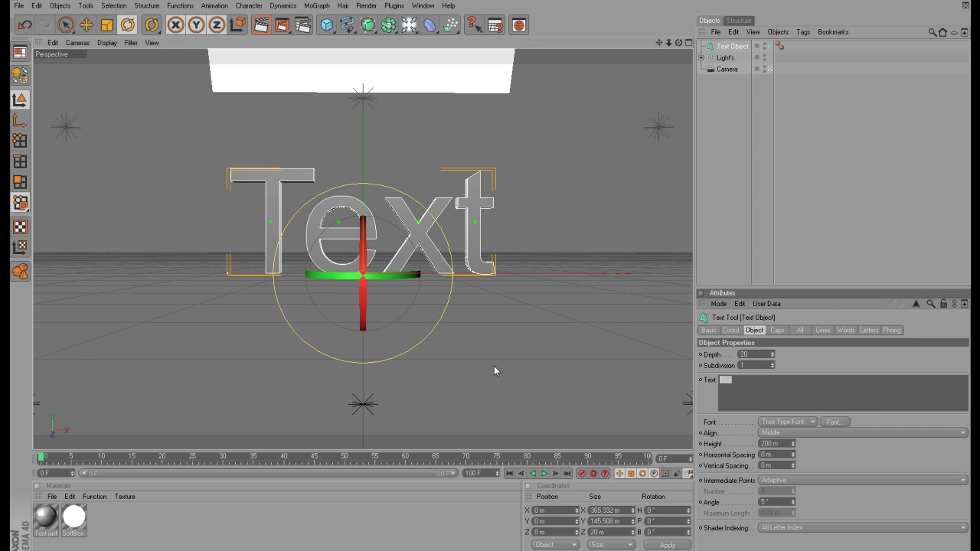
type("CRE")
key("BackSpace")
key("BackSpace")
type("reo")
left_click(820, 356)
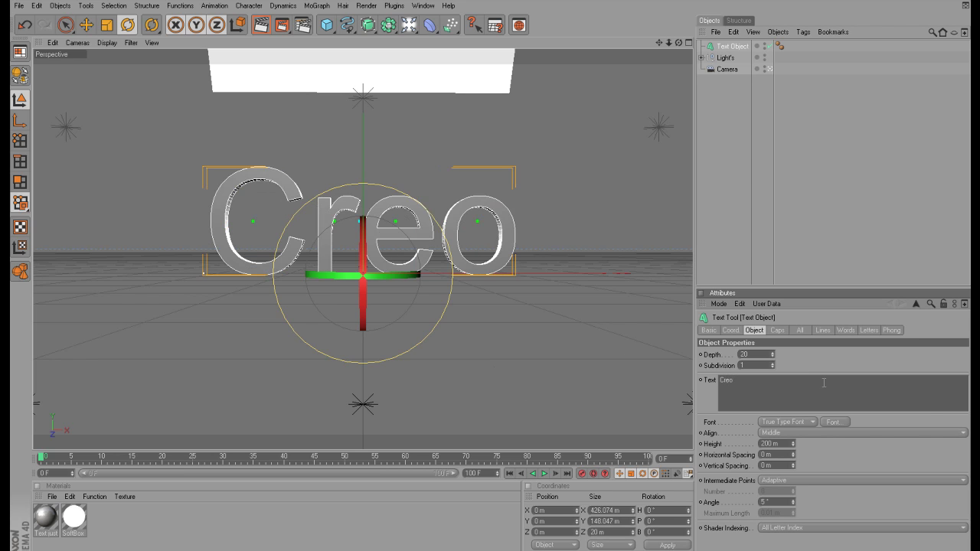
left_click(834, 422)
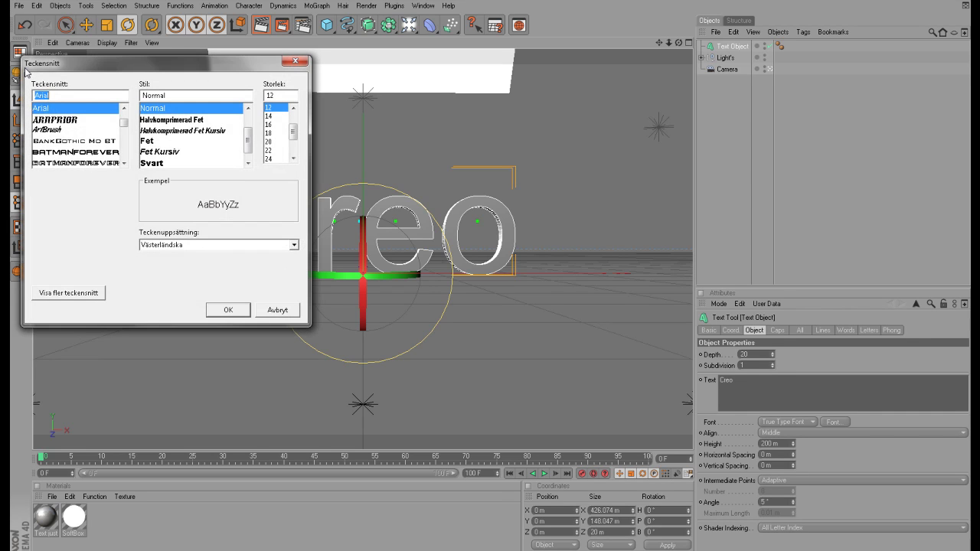
Set the text font to Xero's Theorem
scroll(46, 130, "down", 15)
left_click(57, 141)
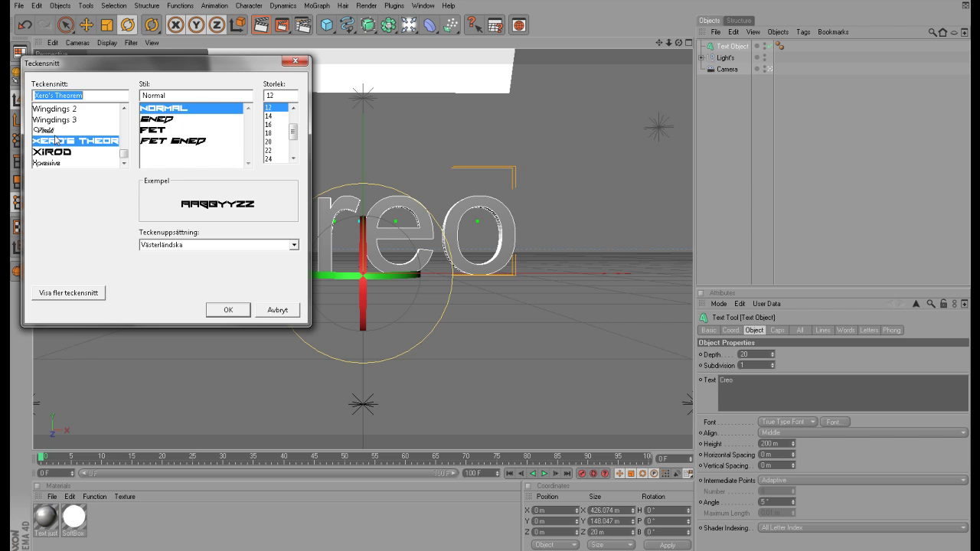
left_click(228, 310)
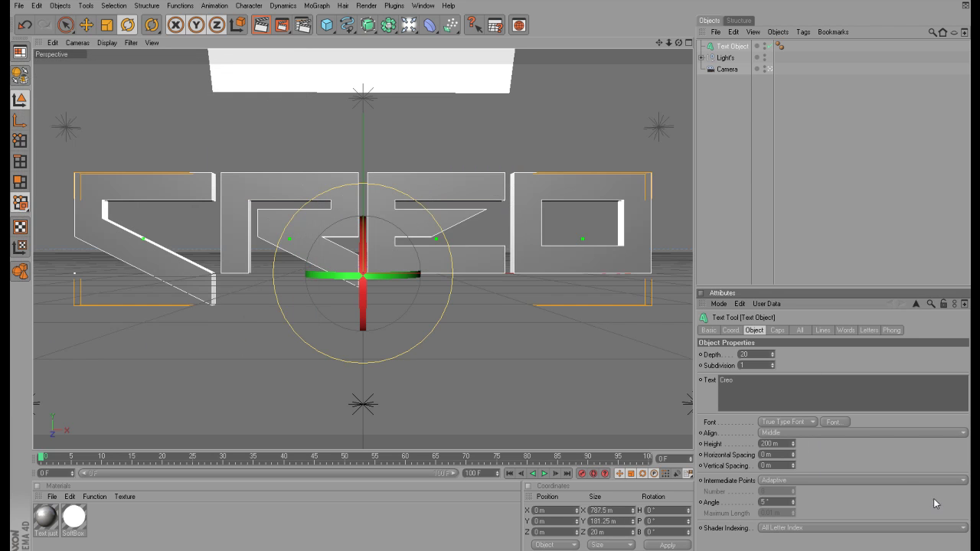
Lower the text height from 200 m down to 133 m
left_click_drag(793, 444, 791, 373)
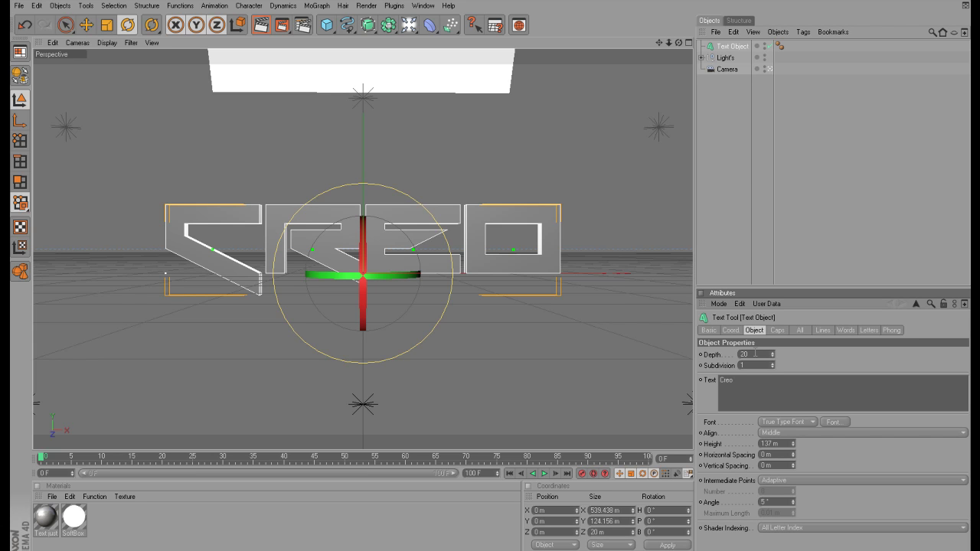
left_click(792, 447)
left_click(793, 447)
left_click(793, 447)
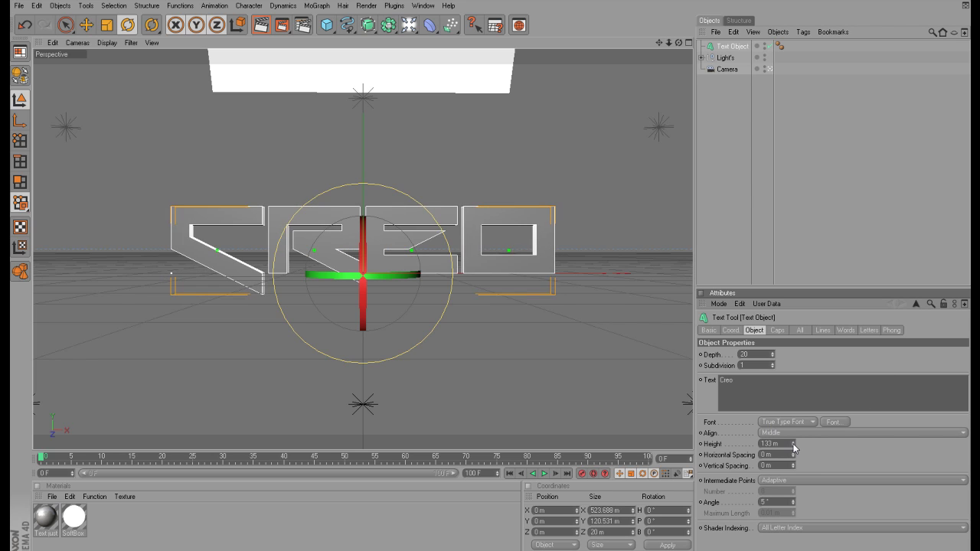
left_click(793, 447)
Give both the start and end caps of the text a Fillet Cap
left_click(777, 330)
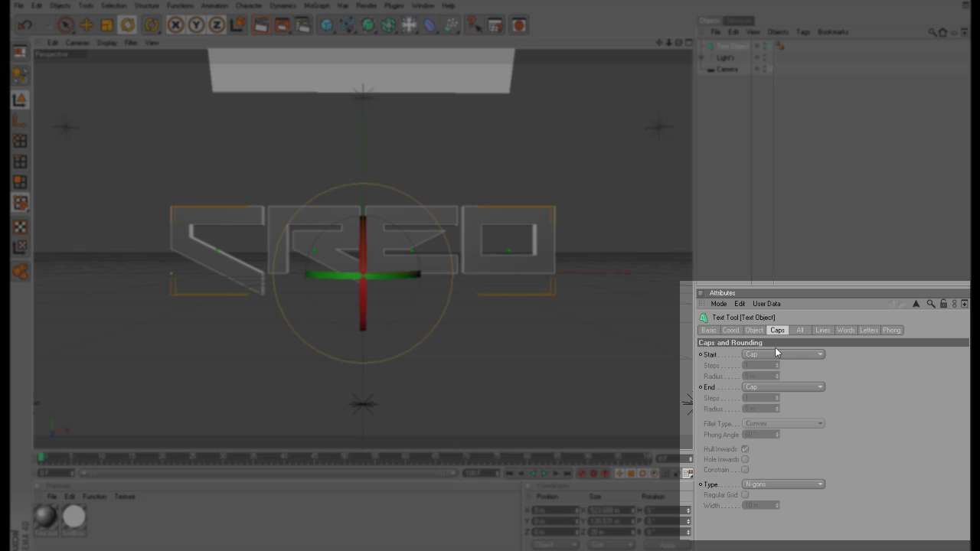
left_click(749, 354)
left_click(764, 395)
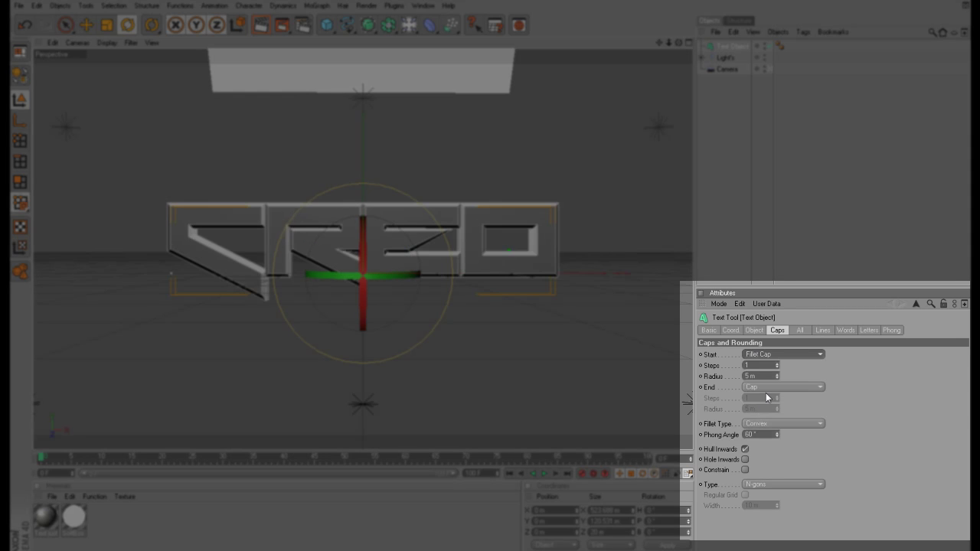
left_click(768, 390)
left_click(759, 429)
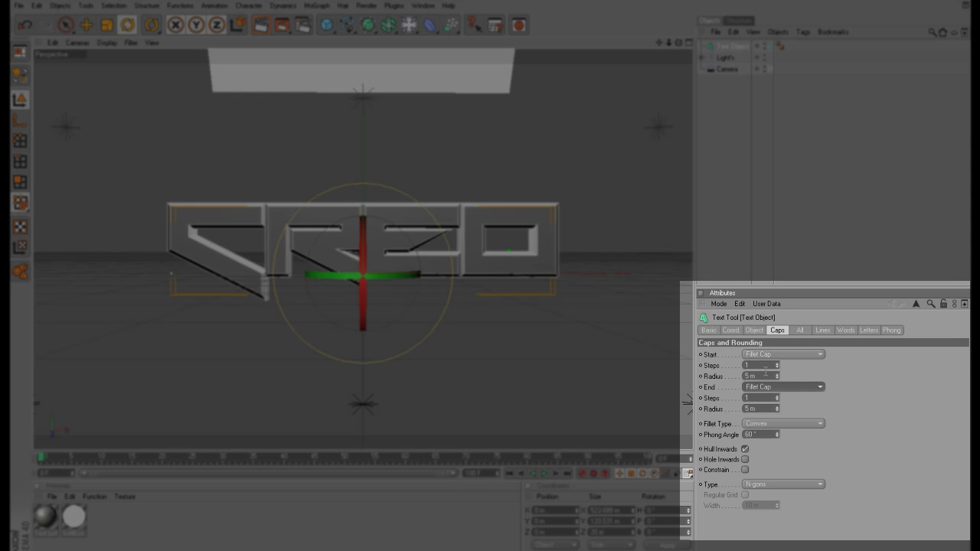
Set both cap radii to 2 m, fillet type to 1 Step, and turn off Hull Inwards
left_click(760, 376)
type("2")
left_click(765, 408)
type("2")
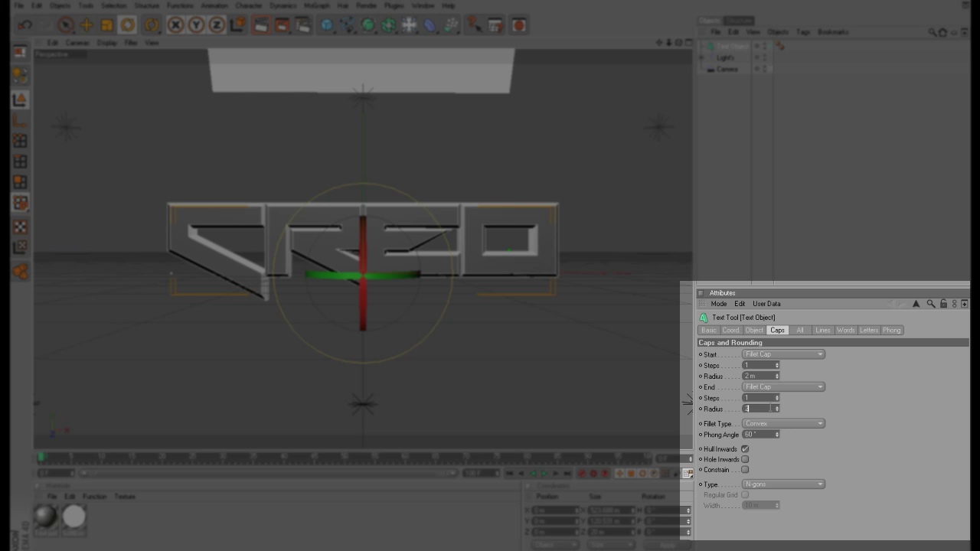
key("Return")
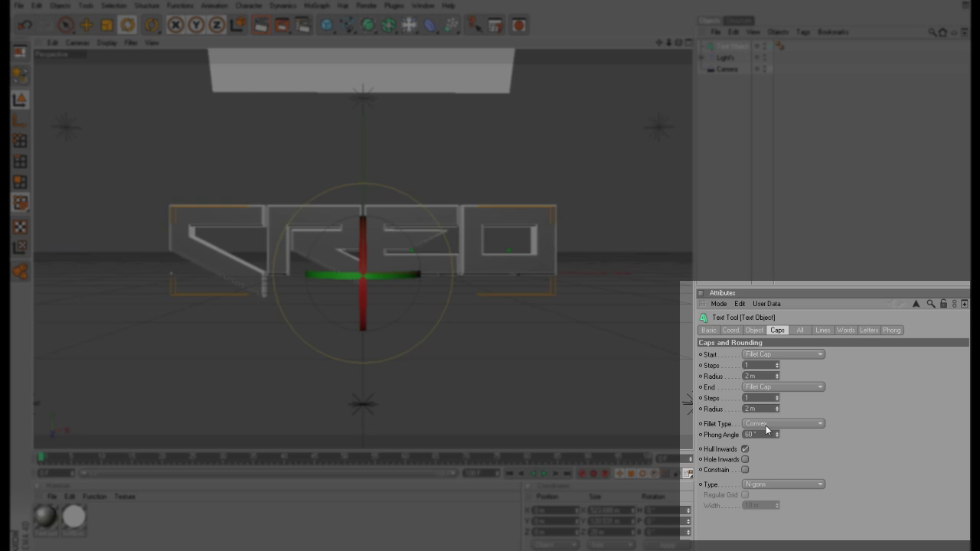
left_click(768, 426)
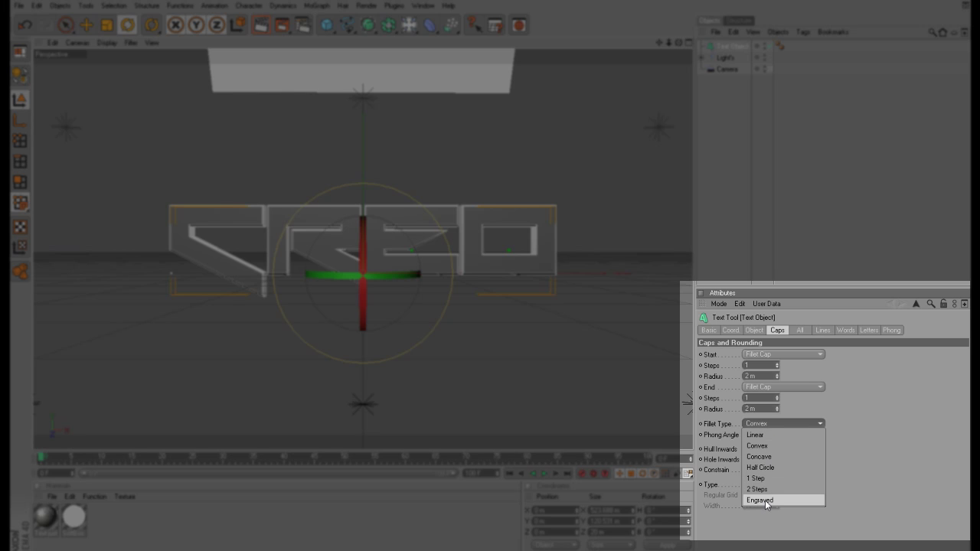
left_click(766, 478)
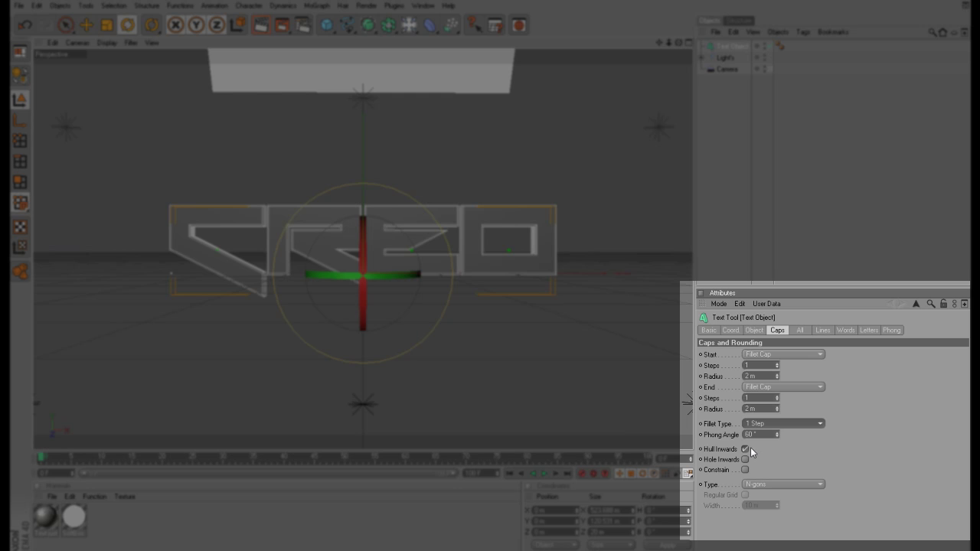
left_click(741, 450)
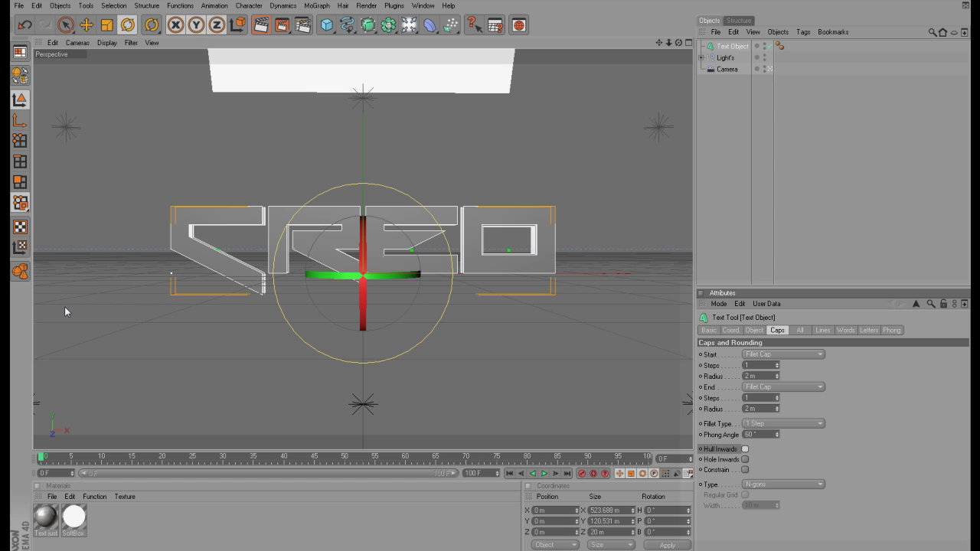
left_click(770, 68)
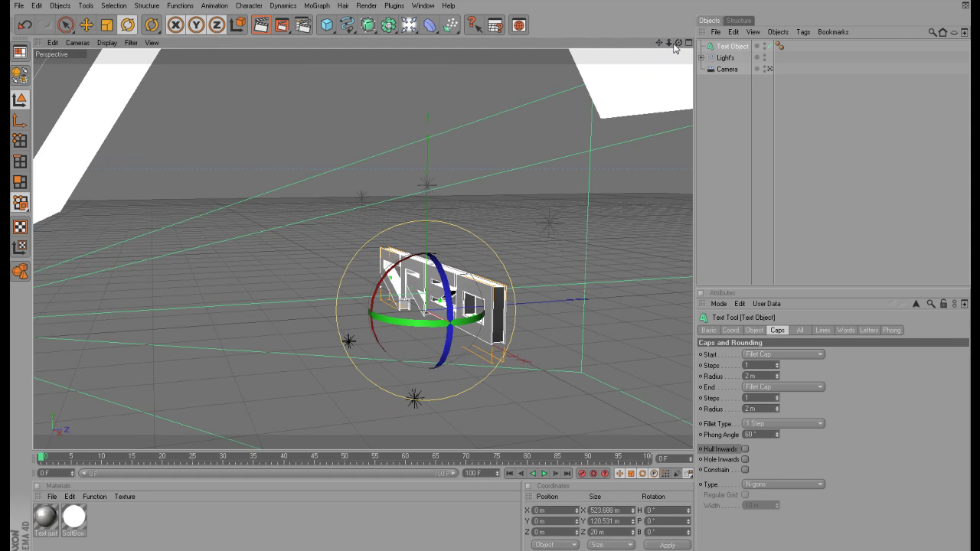
left_click_drag(678, 42, 523, 245)
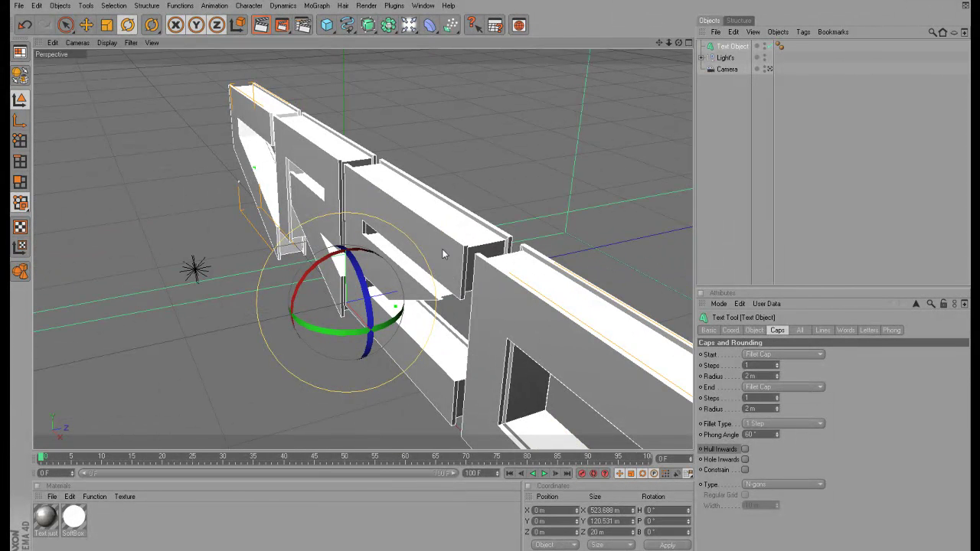
left_click(770, 70)
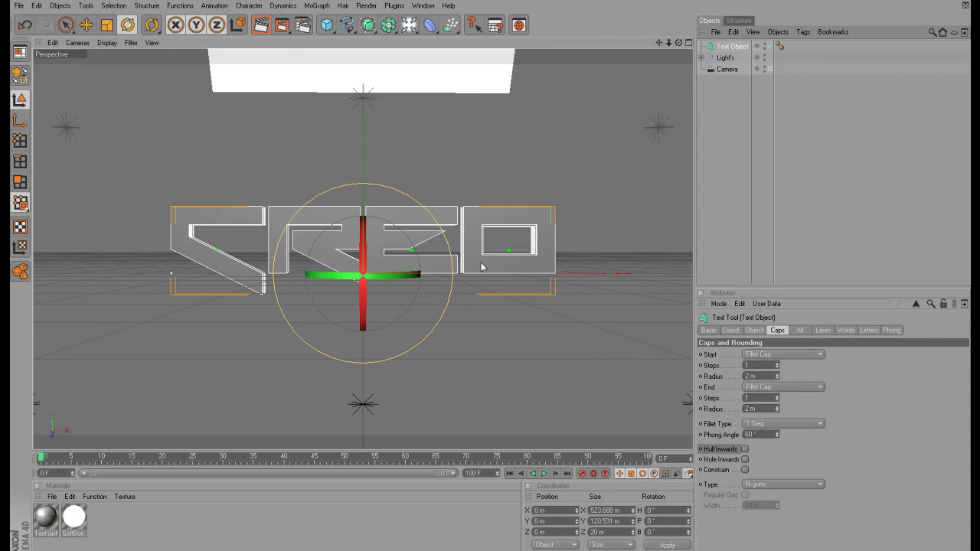
Duplicate the Text material and bring up the copy in the Material Editor
left_click(46, 518)
left_click_drag(45, 518, 73, 525, "ctrl")
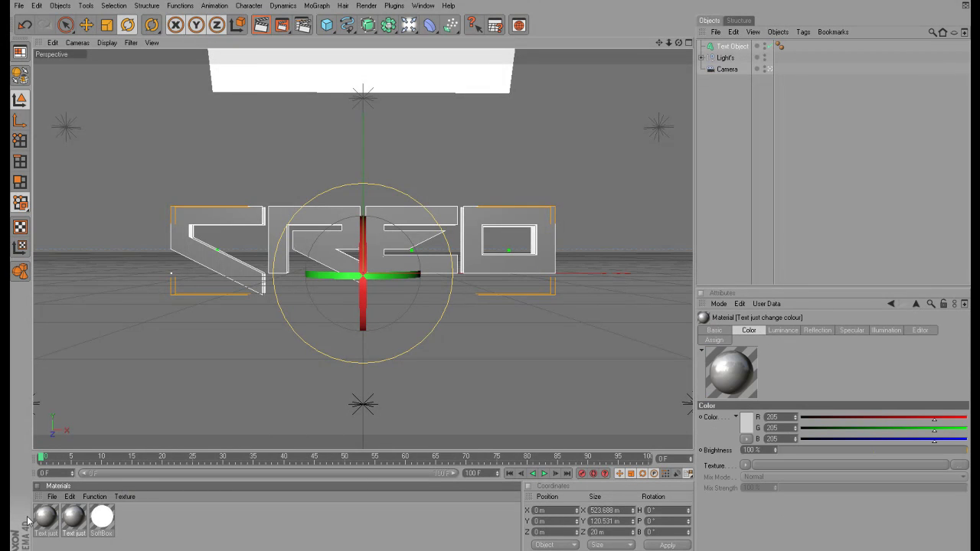
double_click(69, 518)
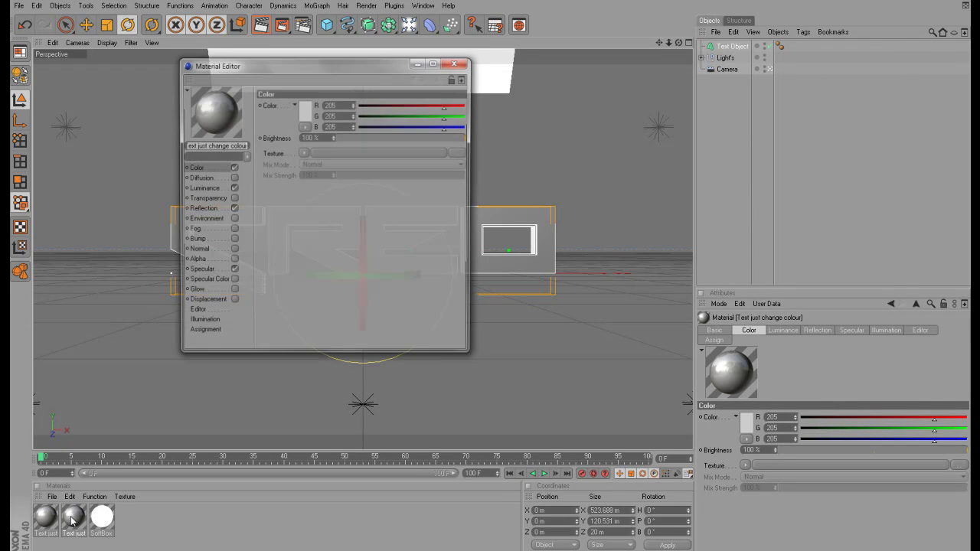
Make the copied material's colour orange (RGB 255, 93, 0) and close the editor
left_click(305, 111)
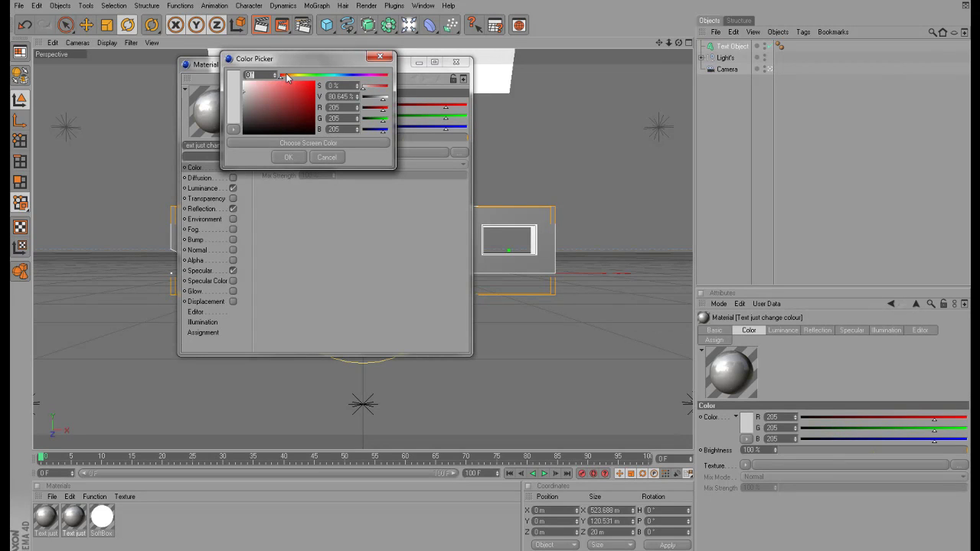
left_click(285, 78)
left_click(313, 80)
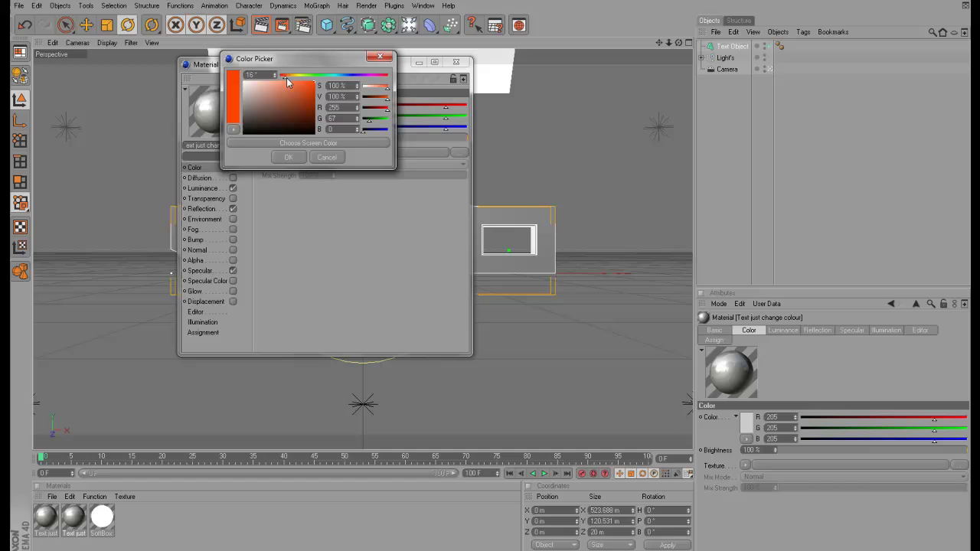
left_click_drag(286, 76, 288, 78)
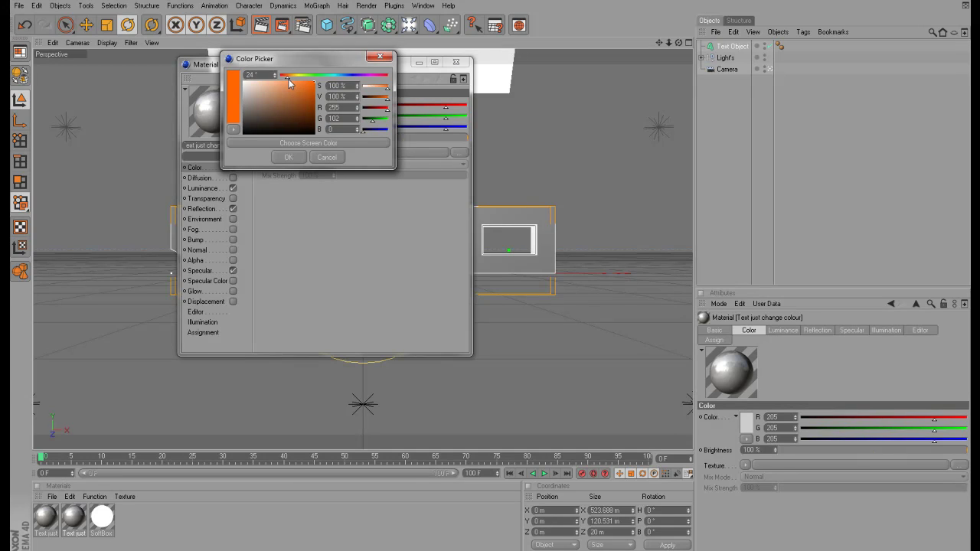
left_click(287, 159)
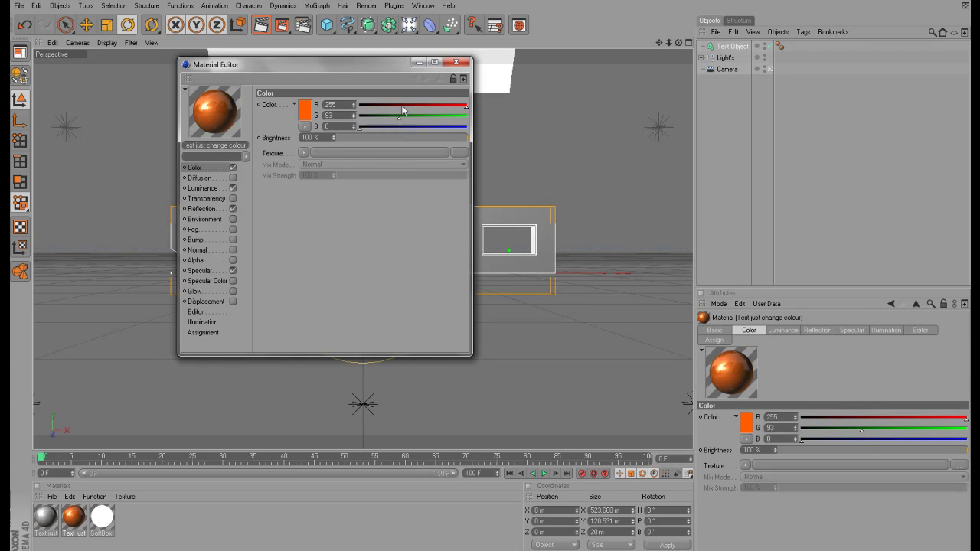
left_click(456, 62)
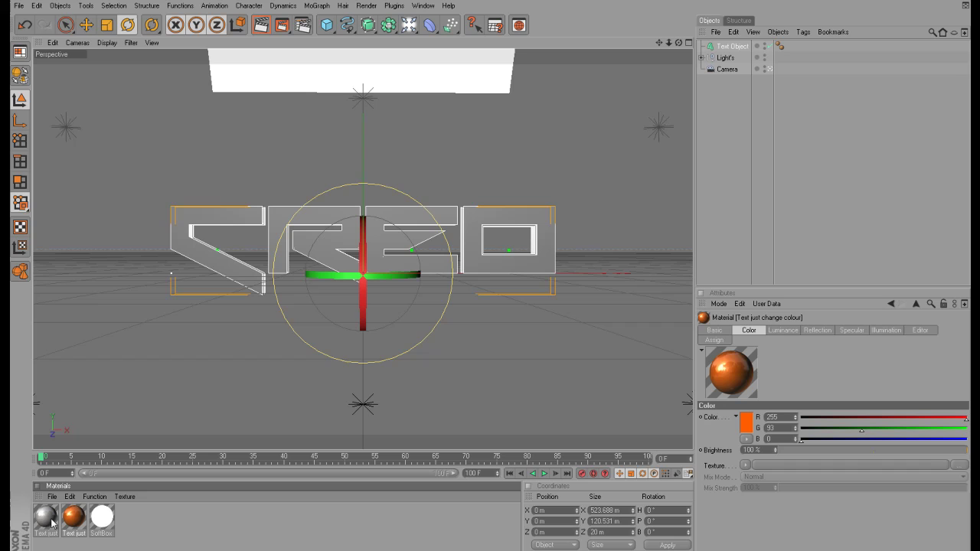
Apply the orange material to the CREO text and restrict its texture tag to selection C1
left_click_drag(49, 523, 234, 273)
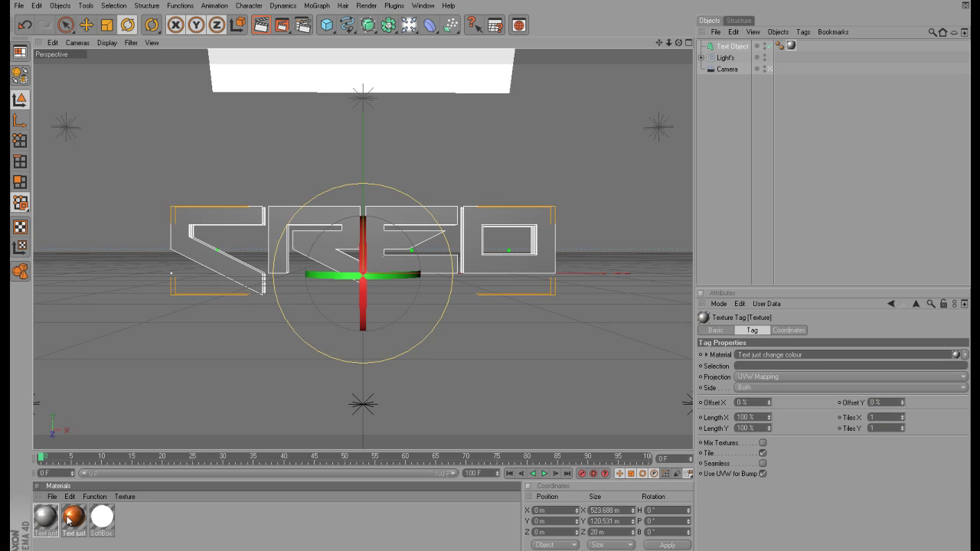
left_click_drag(80, 522, 289, 257)
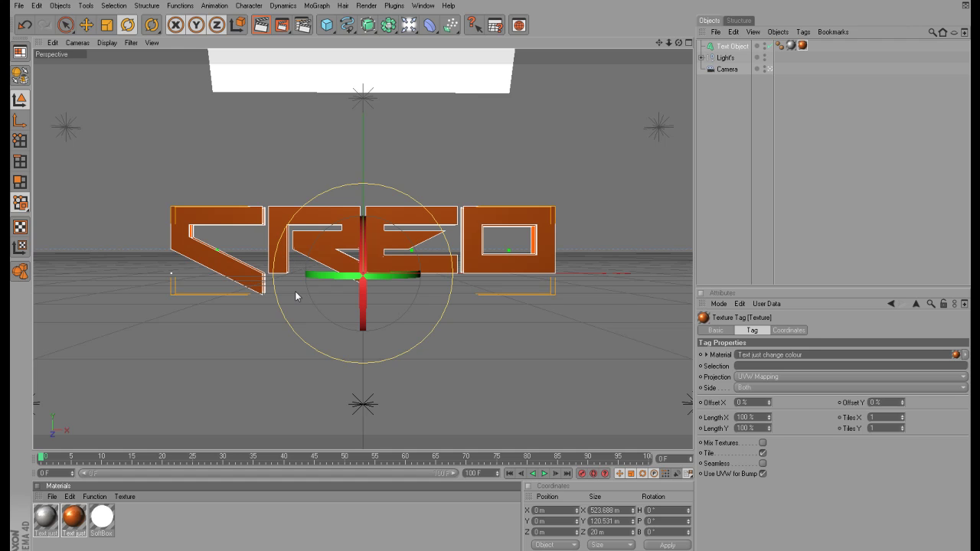
left_click(803, 47)
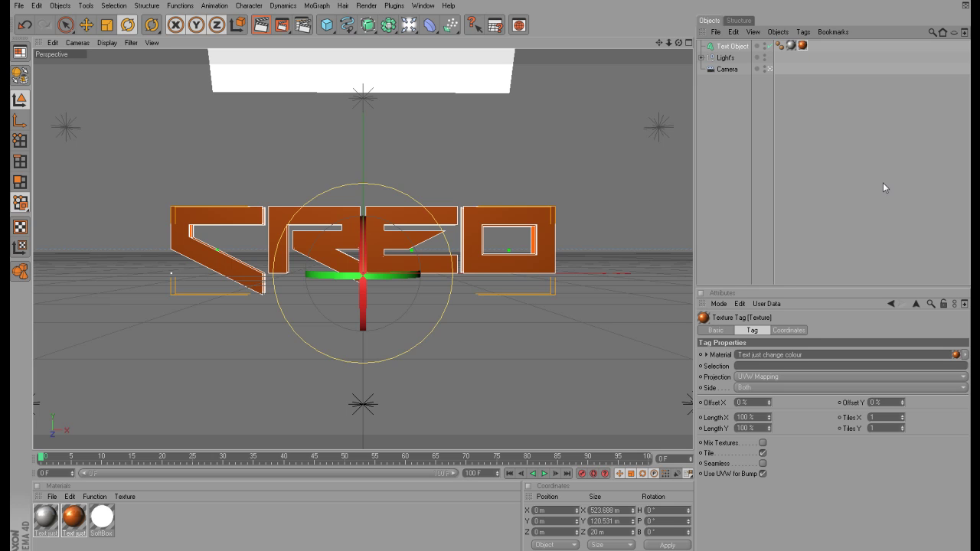
left_click(735, 367)
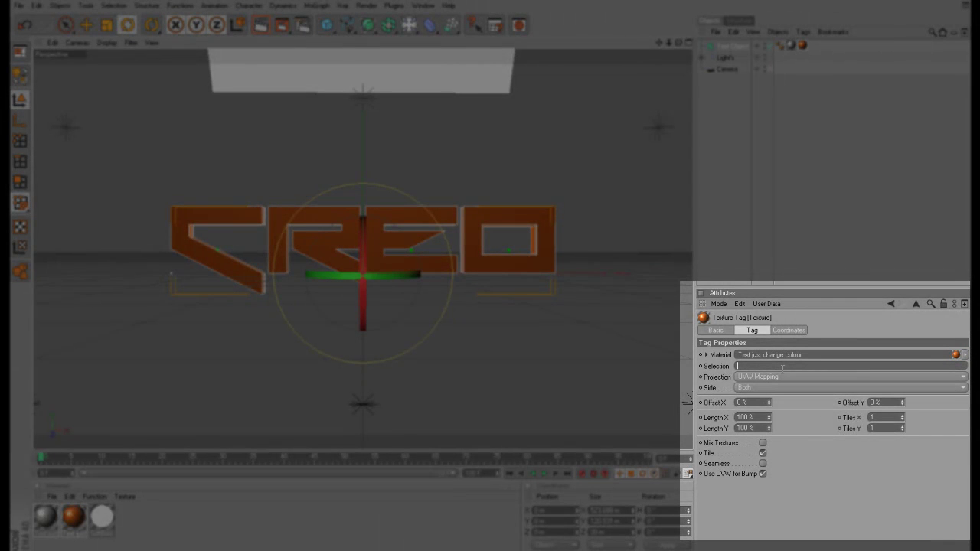
type("C1")
left_click(726, 189)
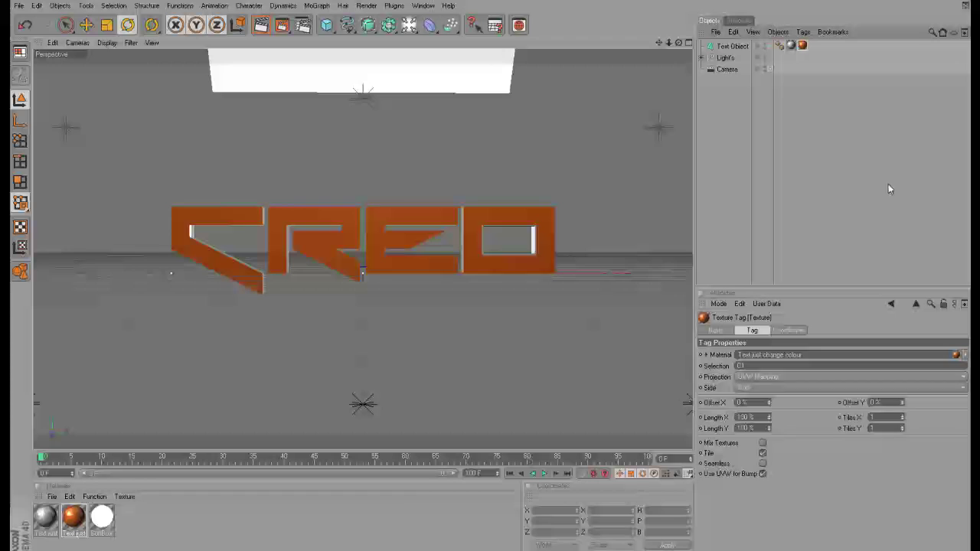
Duplicate the Text Object into three copies and switch to the four-view layout
left_click(733, 47)
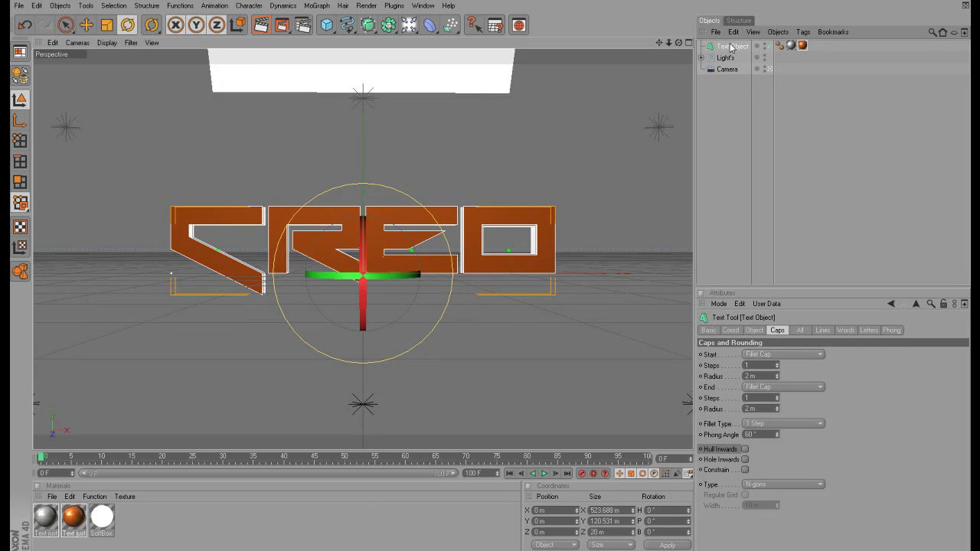
left_click_drag(731, 44, 733, 71, "ctrl")
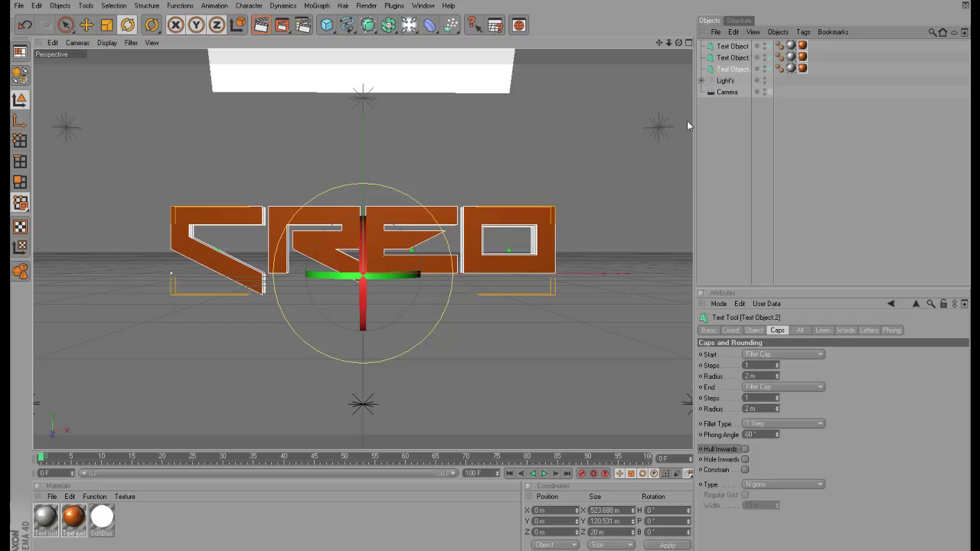
left_click(688, 43)
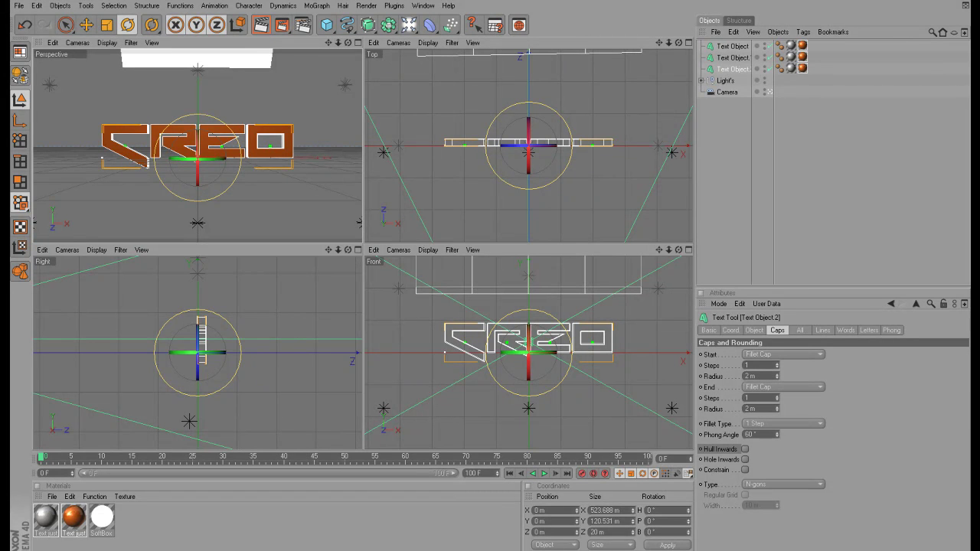
In the Top view, push the text copies back along Z, the furthest to 58.483 m
left_click(87, 24)
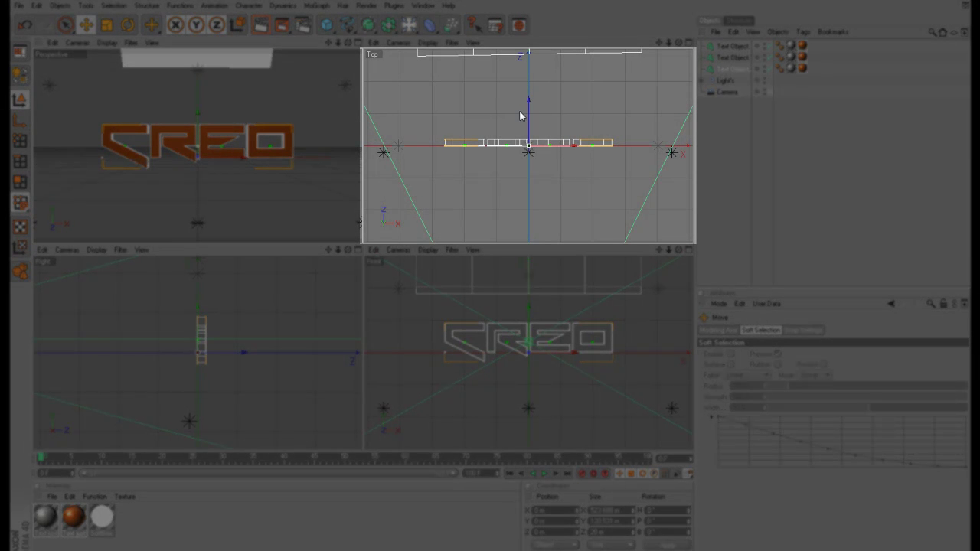
left_click_drag(672, 43, 700, 43)
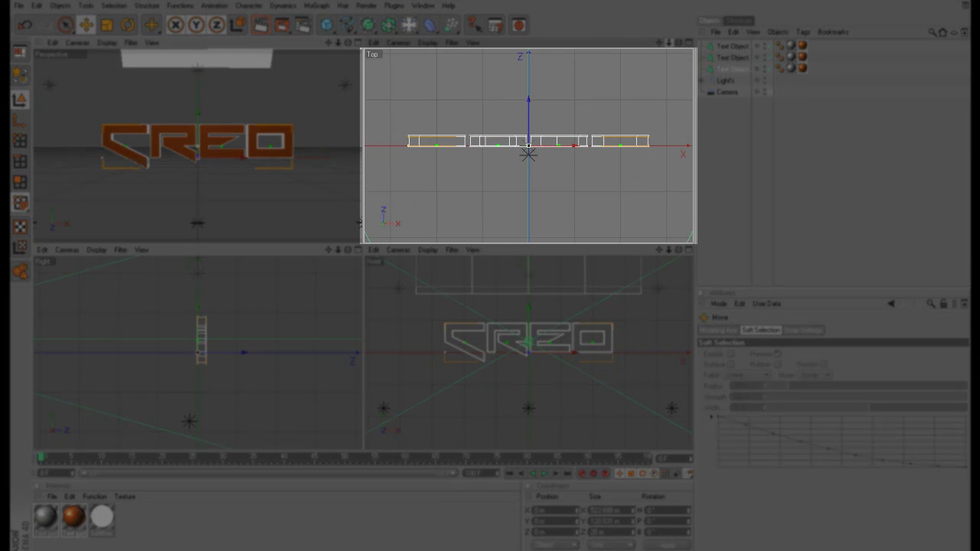
left_click_drag(531, 115, 528, 144)
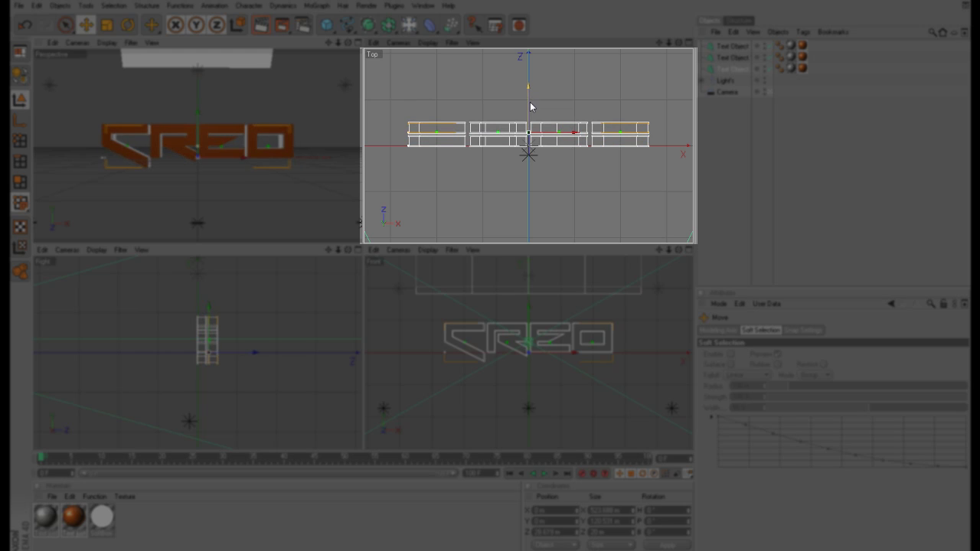
left_click(739, 59)
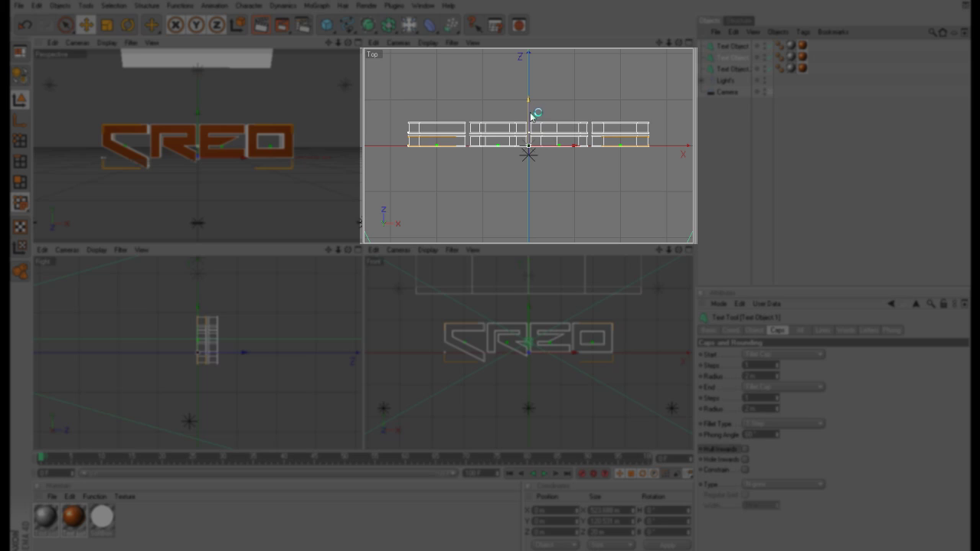
left_click_drag(533, 110, 528, 154)
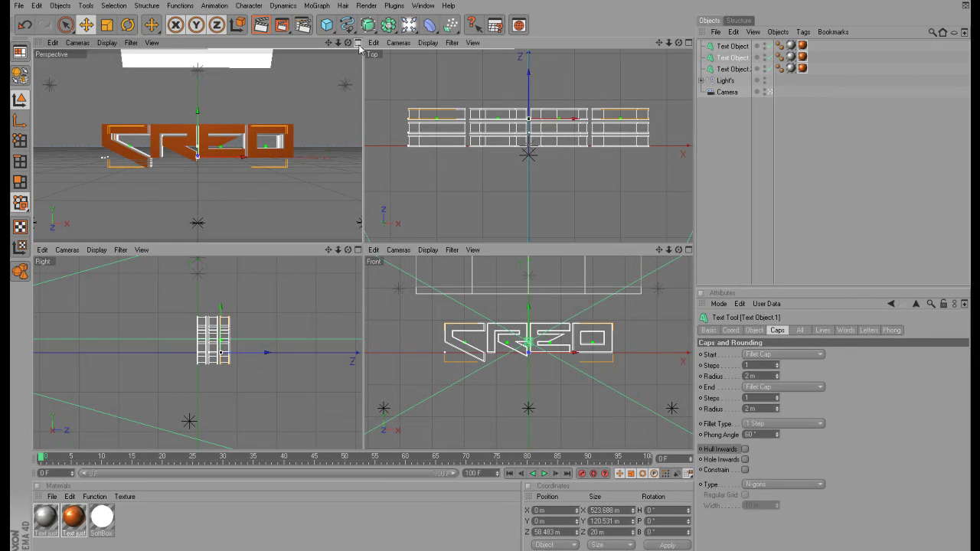
Return to a single Perspective view and check the staggered CREO copies through the camera
left_click(357, 43)
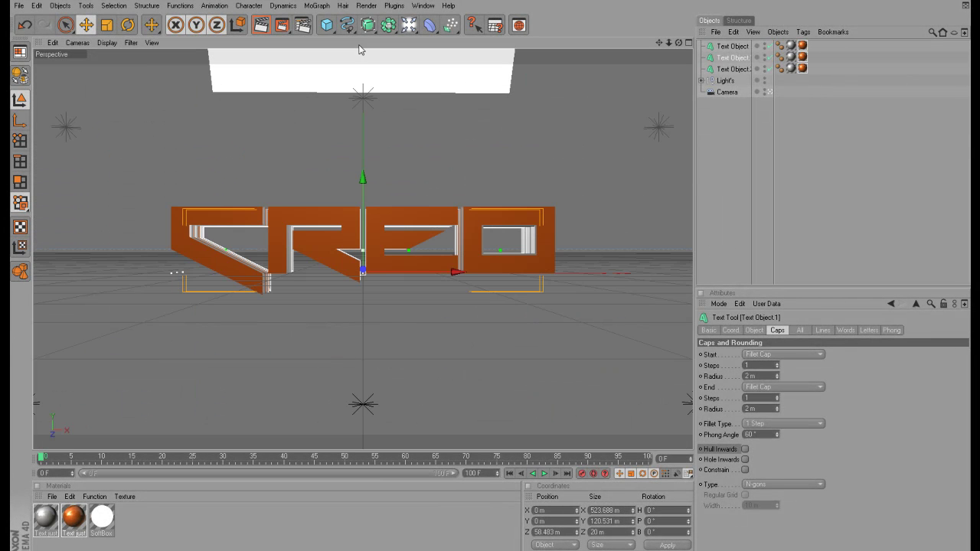
left_click(769, 91)
left_click_drag(459, 230, 413, 215, "alt")
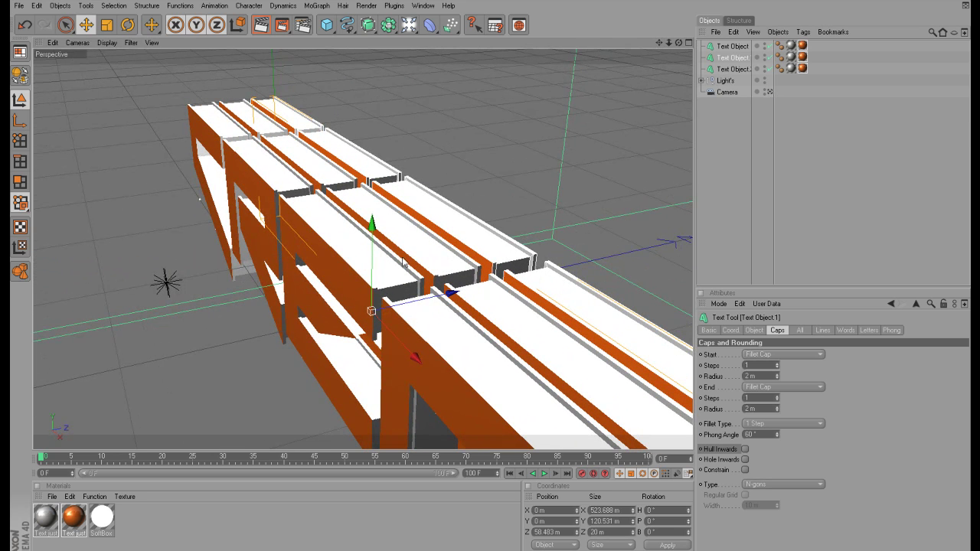
left_click(769, 92)
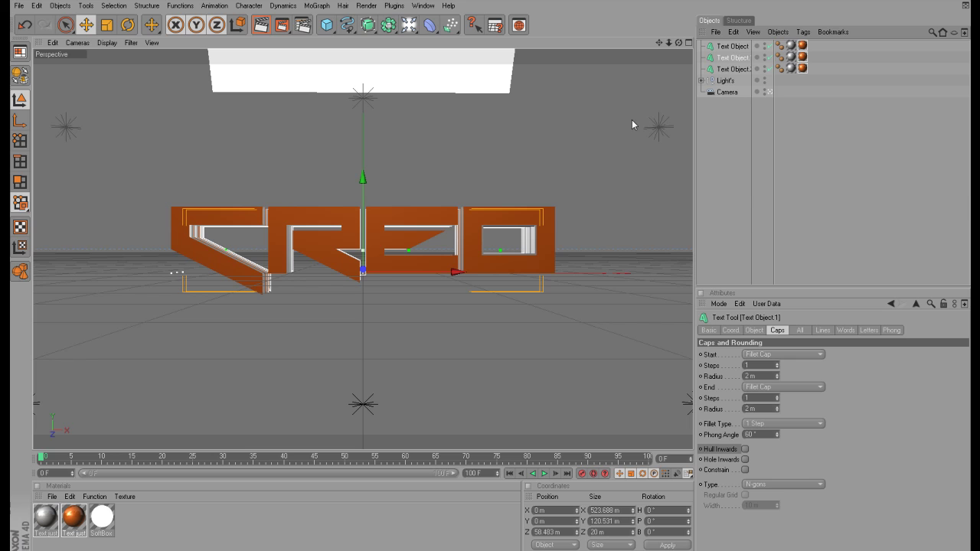
left_click(730, 69)
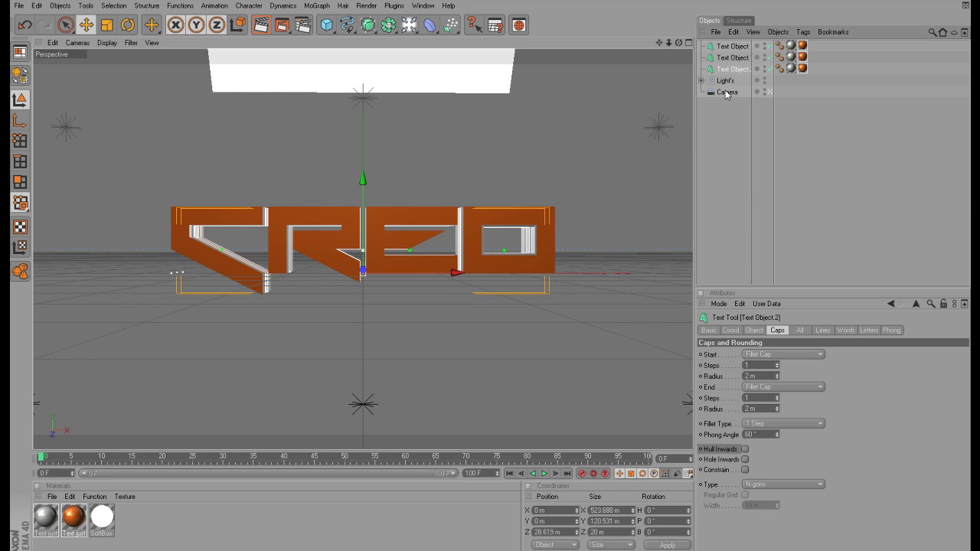
Rotate all three text copies together to a tilt of about P −12.4°
left_click(733, 46, "shift")
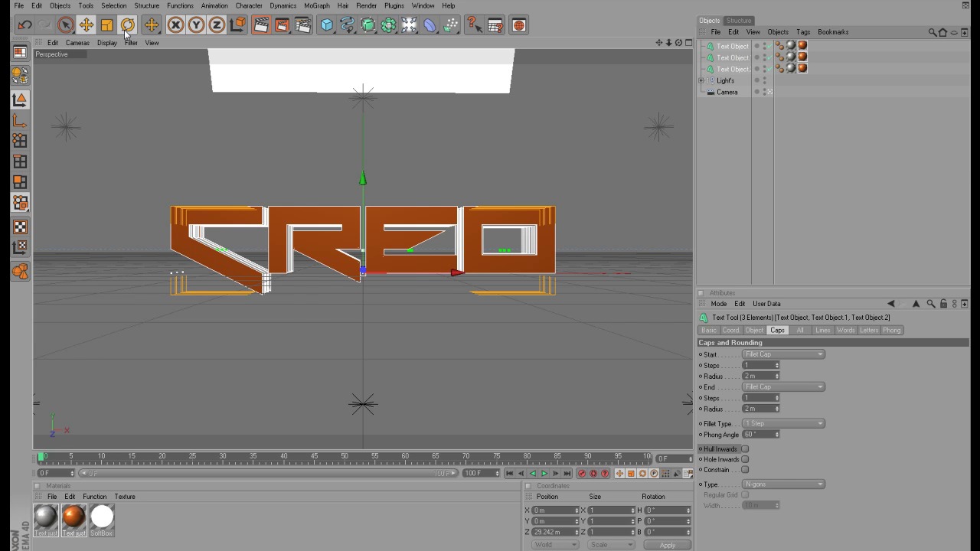
left_click(127, 25)
left_click_drag(387, 297, 385, 285)
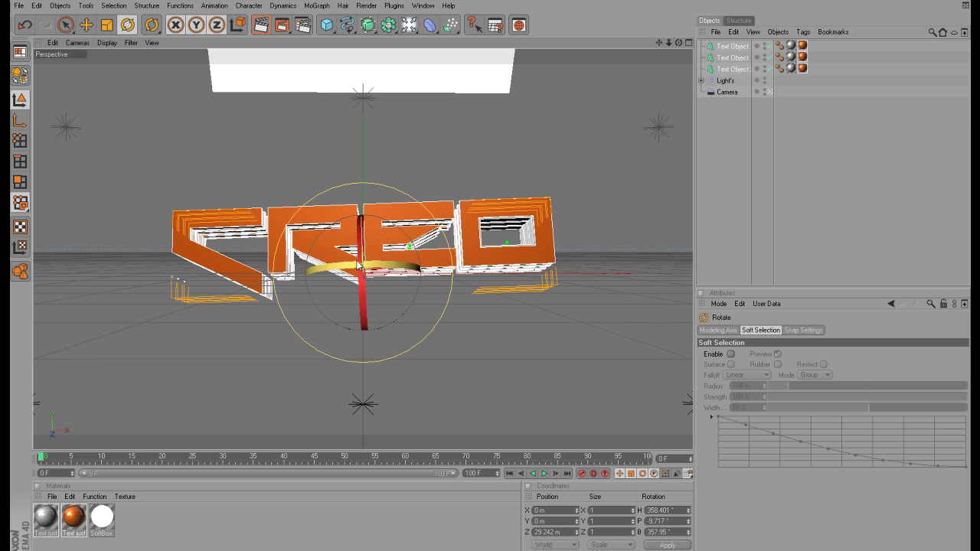
mouse_move(364, 264)
left_mouse_down()
mouse_move(383, 266)
mouse_move(373, 267)
left_mouse_up()
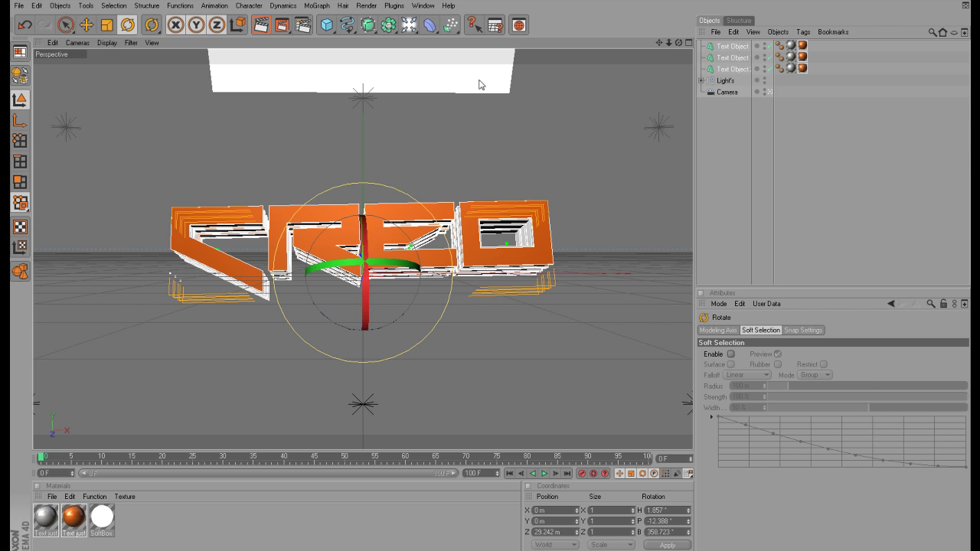
left_click(303, 26)
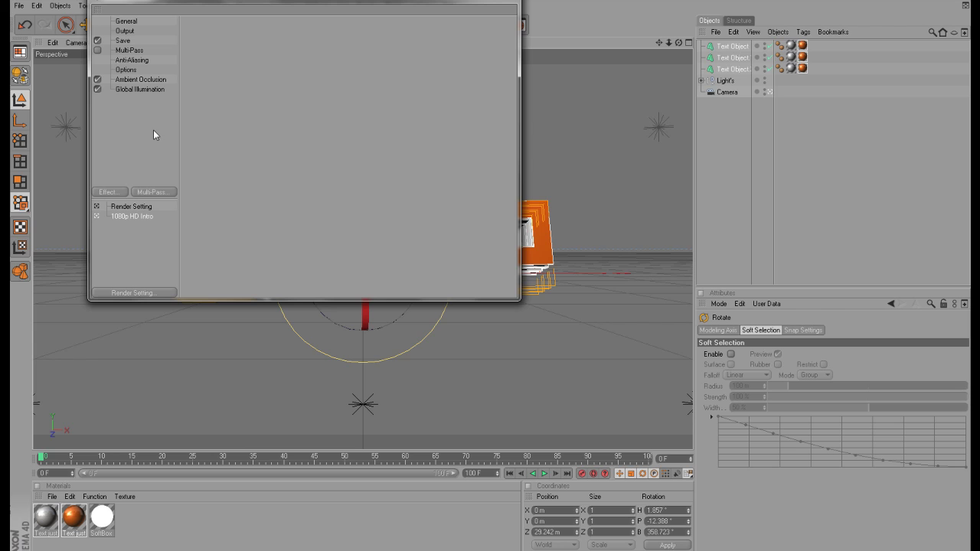
Set the render Save page to a Pictures-folder output path, PNG format, with Alpha Channel on
left_click(123, 41)
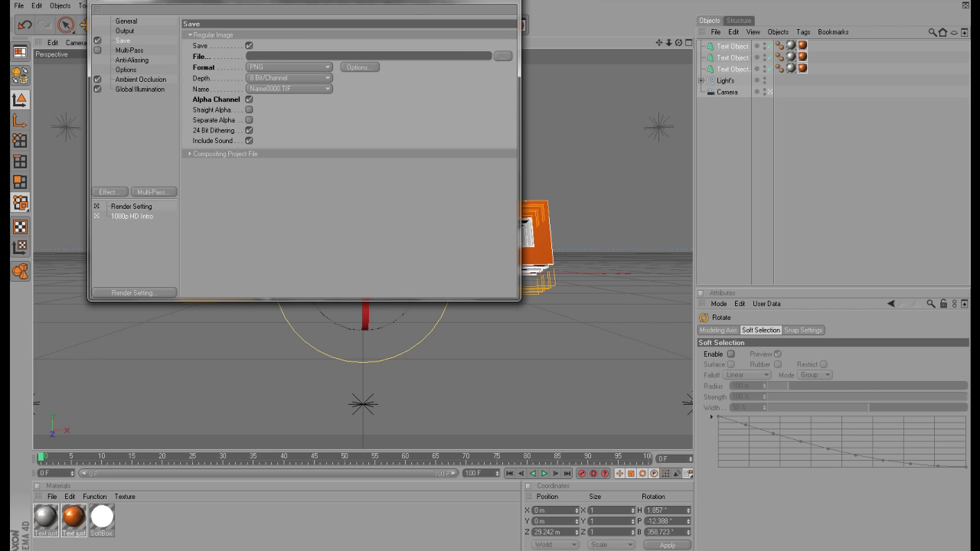
left_click_drag(425, 2, 436, 105)
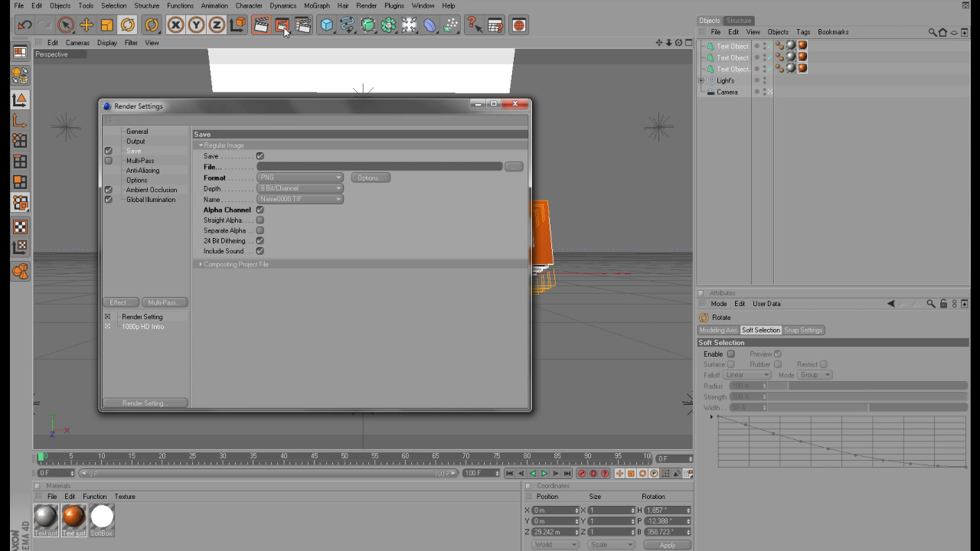
left_click_drag(306, 105, 318, 90)
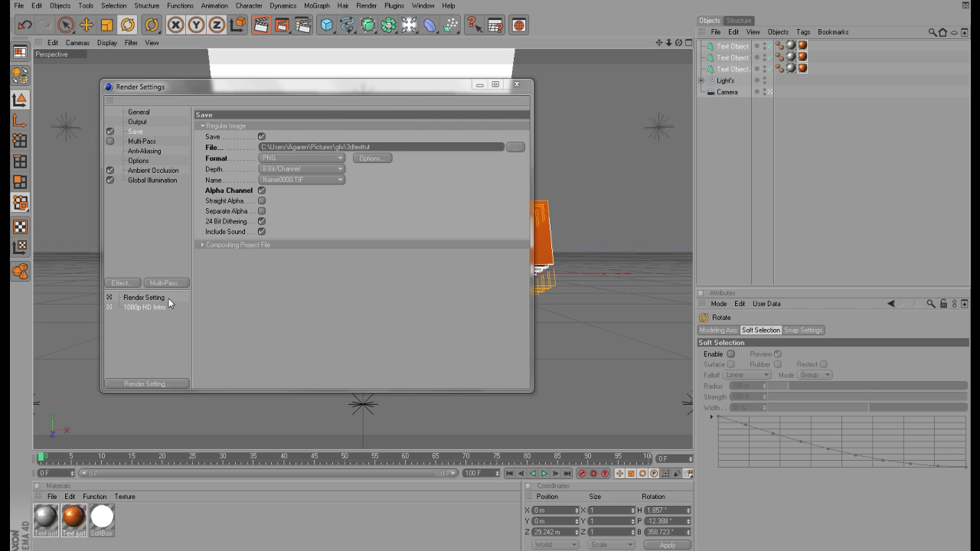
Add the Cel Renderer post effect with Edges enabled and a white Edge Color
left_click(123, 283)
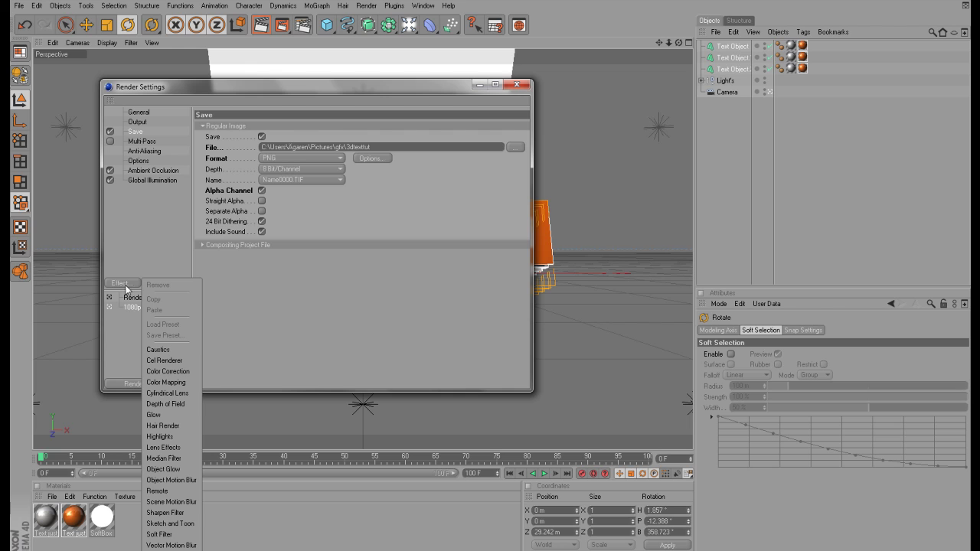
left_click(160, 361)
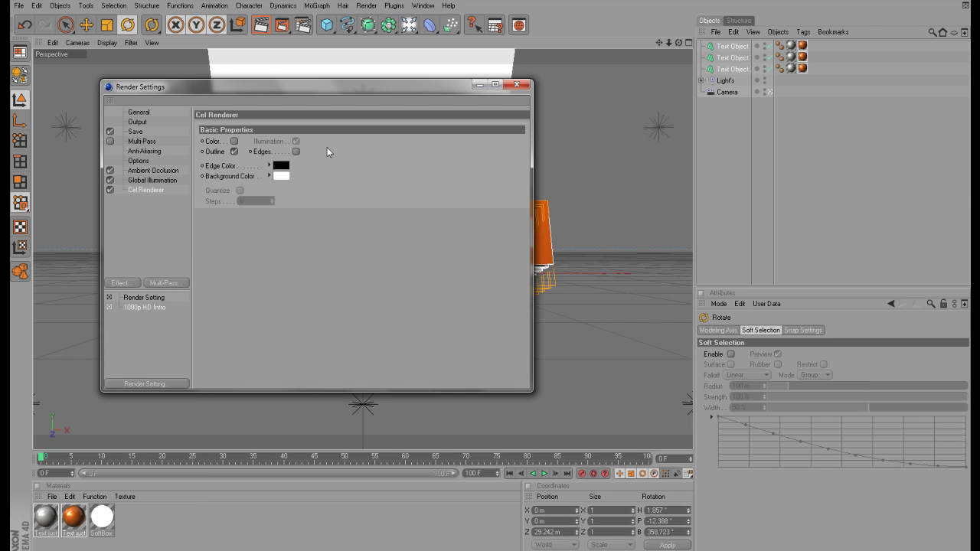
left_click(296, 152)
left_click(280, 177)
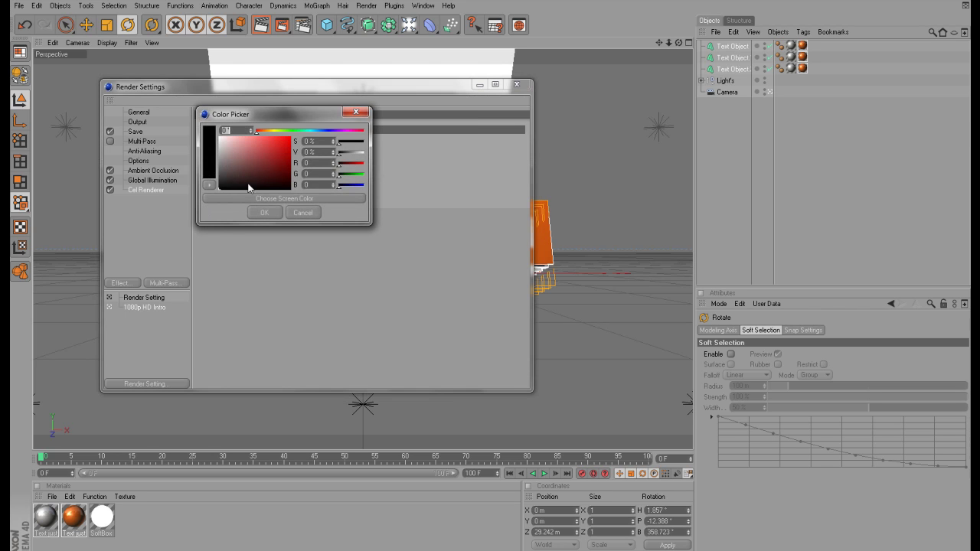
left_click_drag(248, 187, 182, 136)
key("Escape")
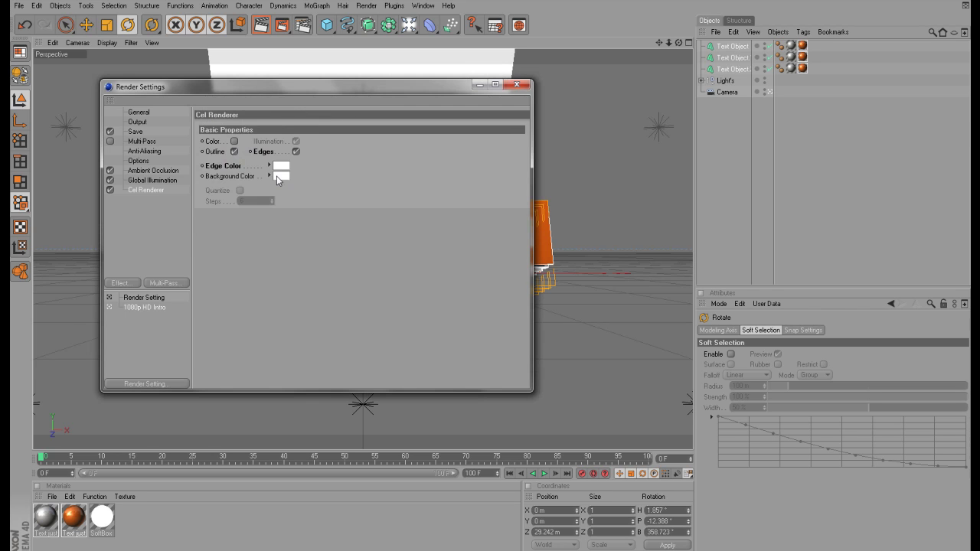
Set a black Background Color and check the output file name ending in 3dtextbit2
left_click(276, 175)
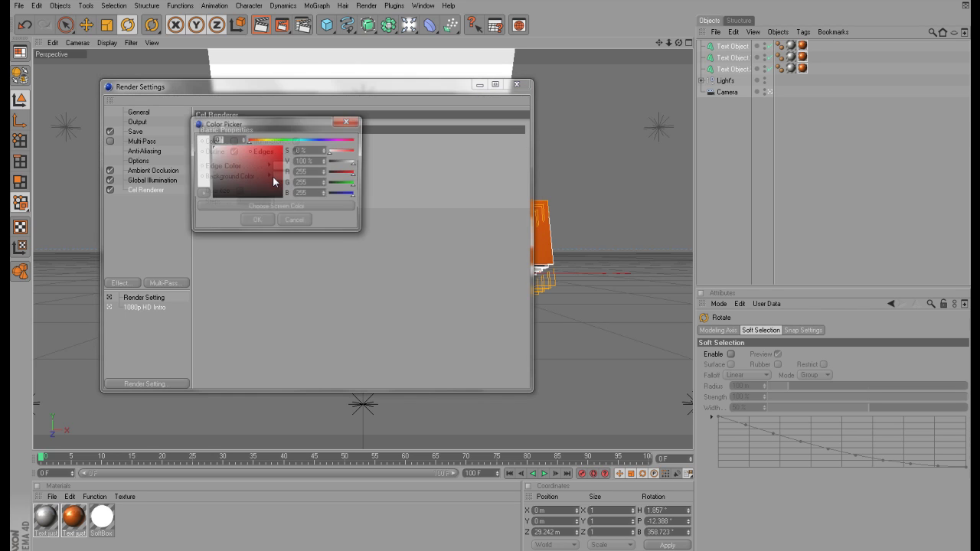
left_click(258, 222)
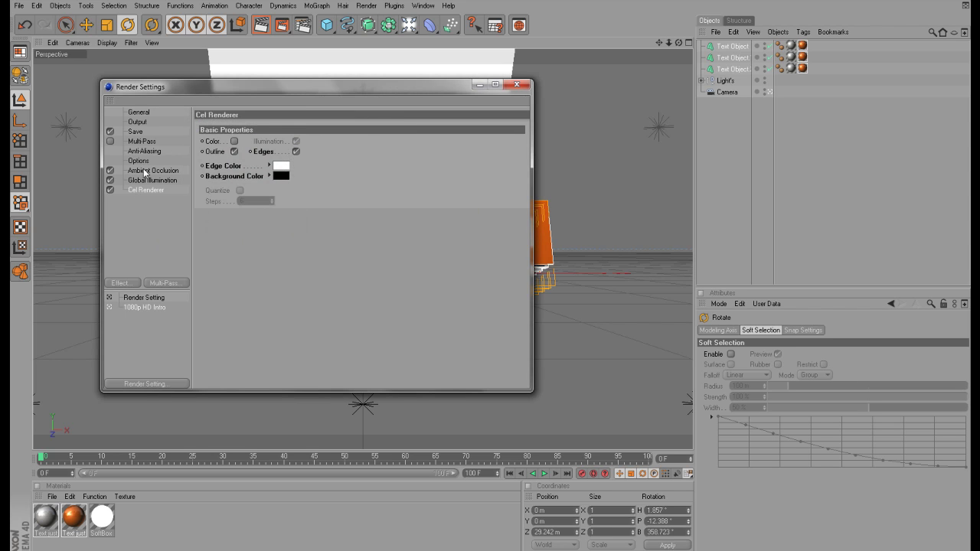
left_click(135, 133)
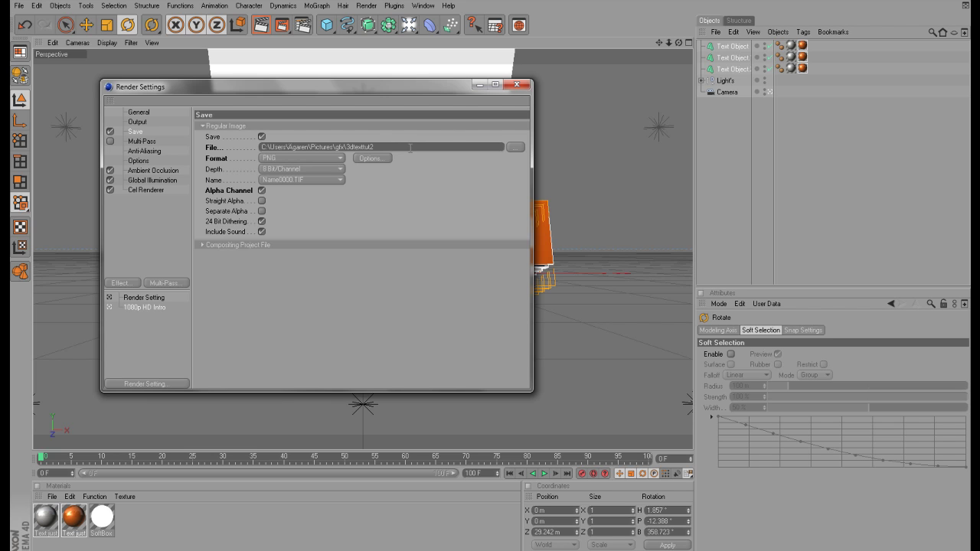
left_click(135, 190)
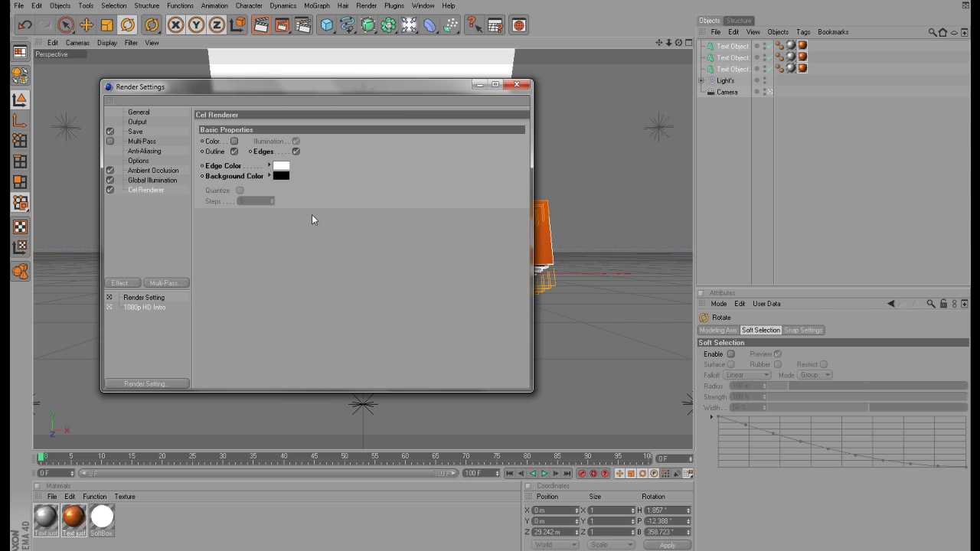
Render the scene to the Picture Viewer and inspect the white wireframe edges on black
key("shift+r")
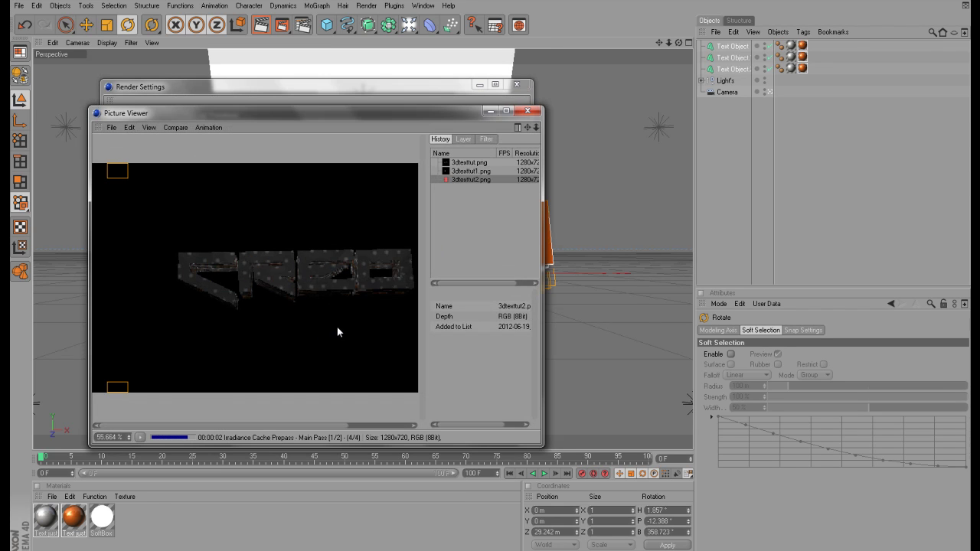
left_click_drag(349, 317, 322, 317)
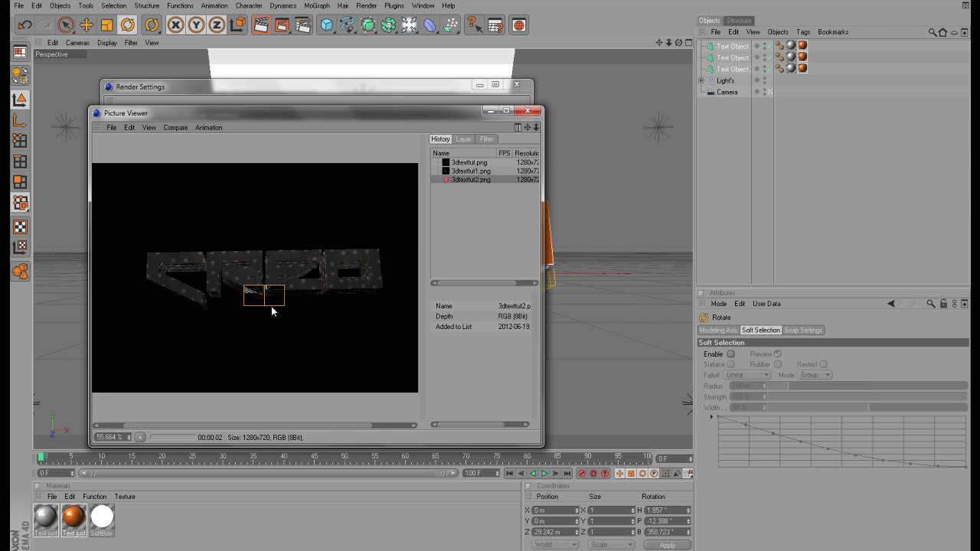
scroll(261, 301, "up", 5)
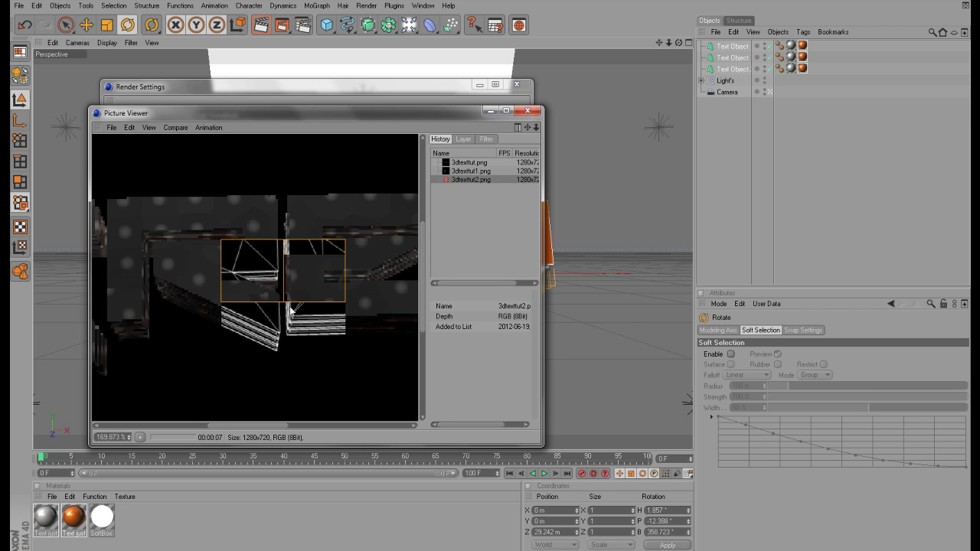
scroll(284, 291, "down", 2)
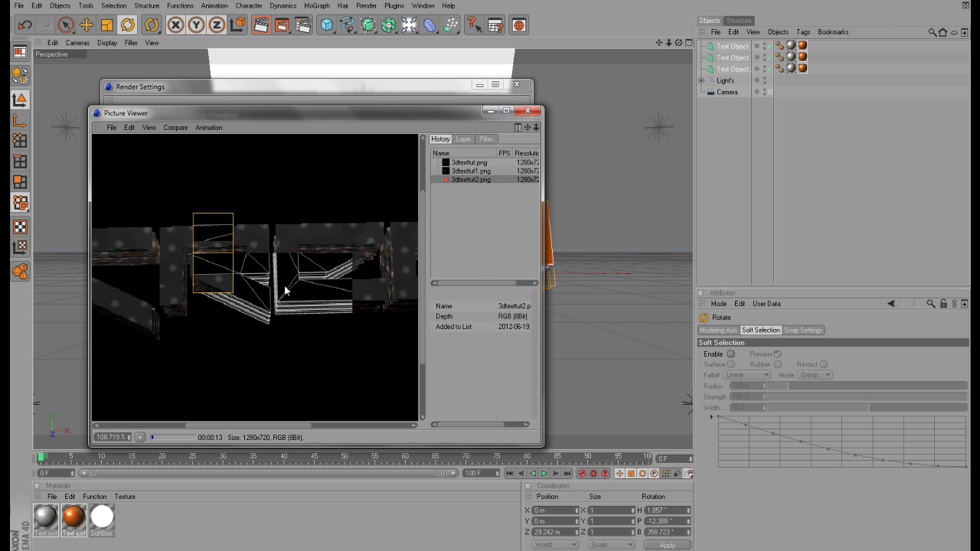
scroll(284, 291, "down", 3)
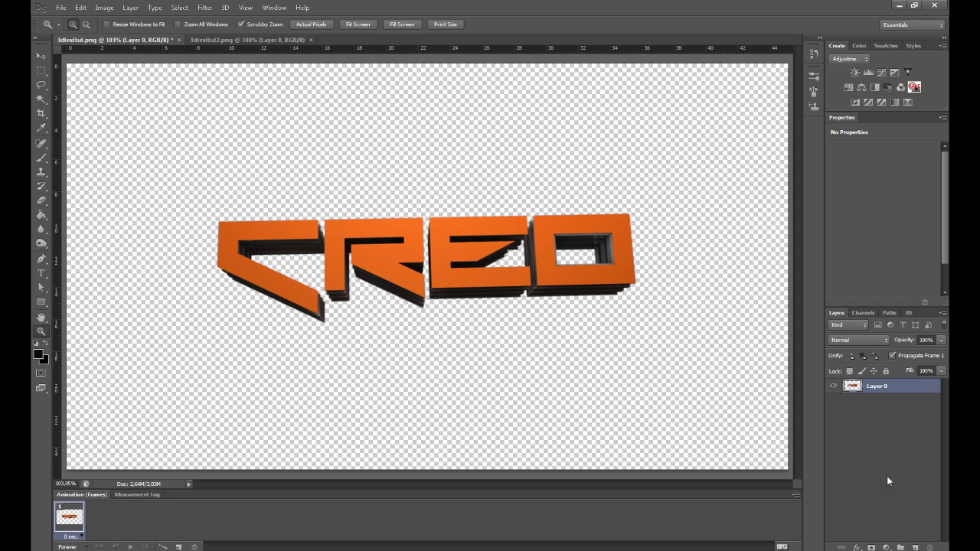
Add Layer 1 beneath Layer 0 and paint-bucket fill it with near-black #0b0b0b
left_click(915, 547)
left_click_drag(894, 388, 892, 468)
left_click(36, 355)
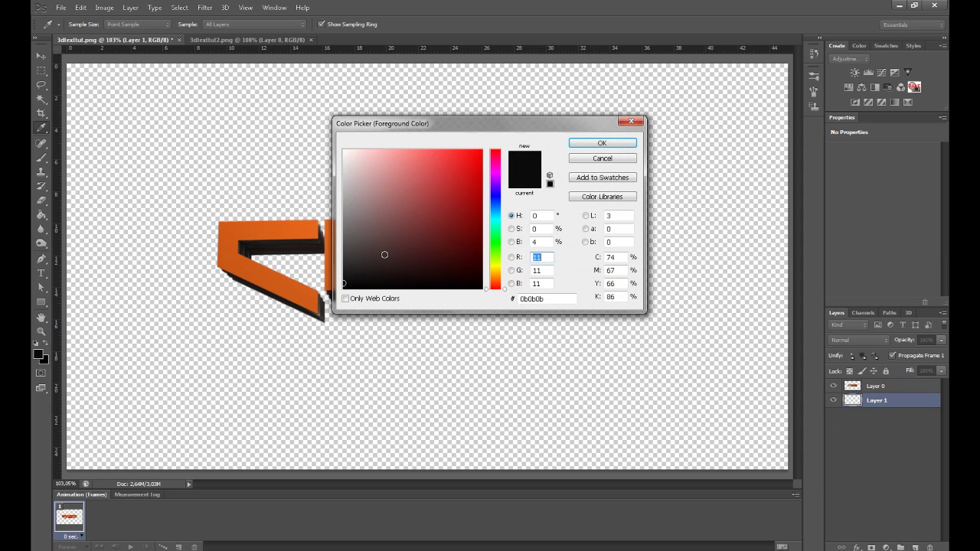
left_click(601, 143)
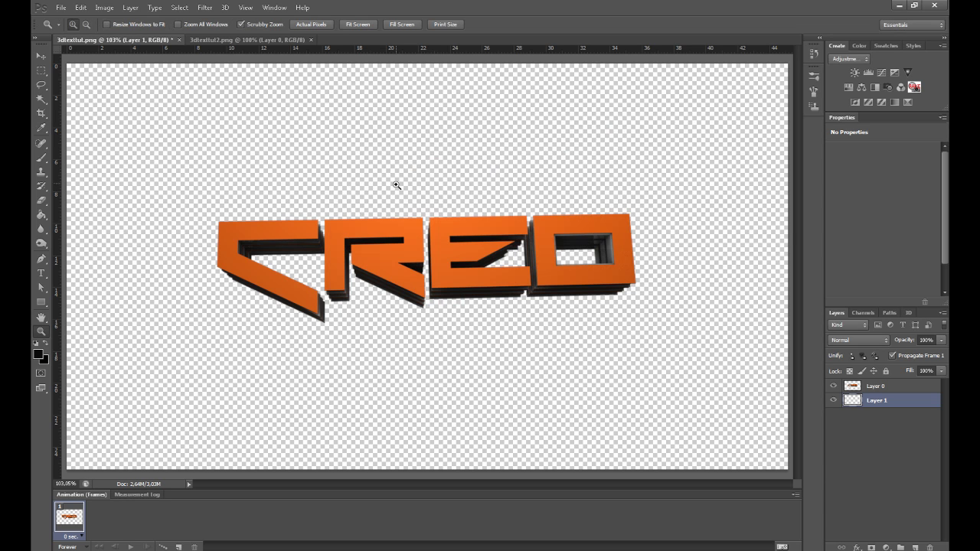
left_click(42, 215)
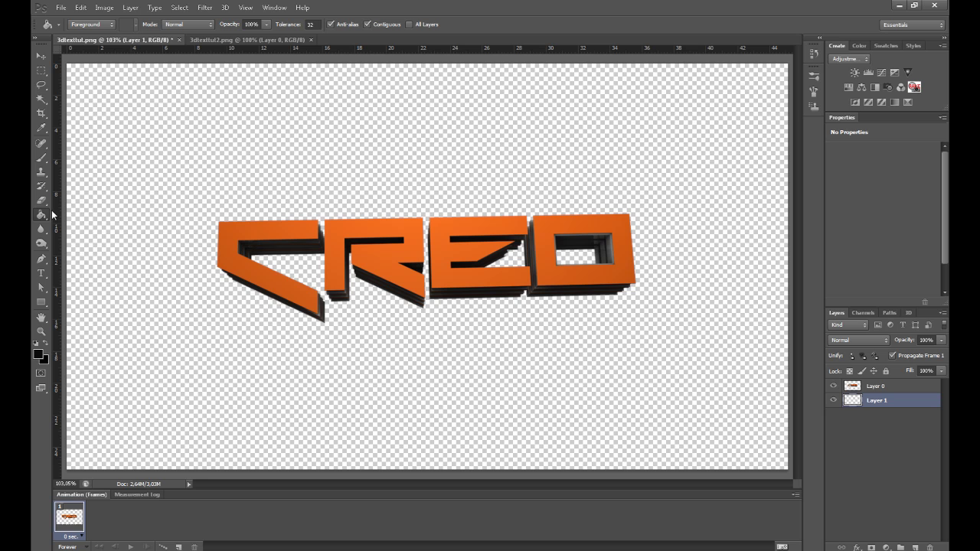
left_click(269, 181)
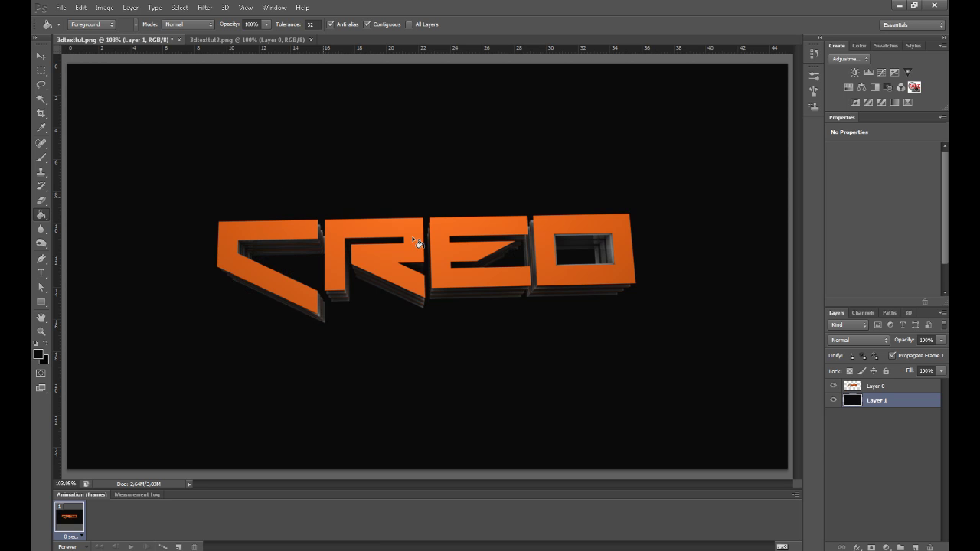
left_click(903, 388)
Give Layer 0 a Gradient Overlay in Overlay blend mode with reduced opacity
double_click(908, 388)
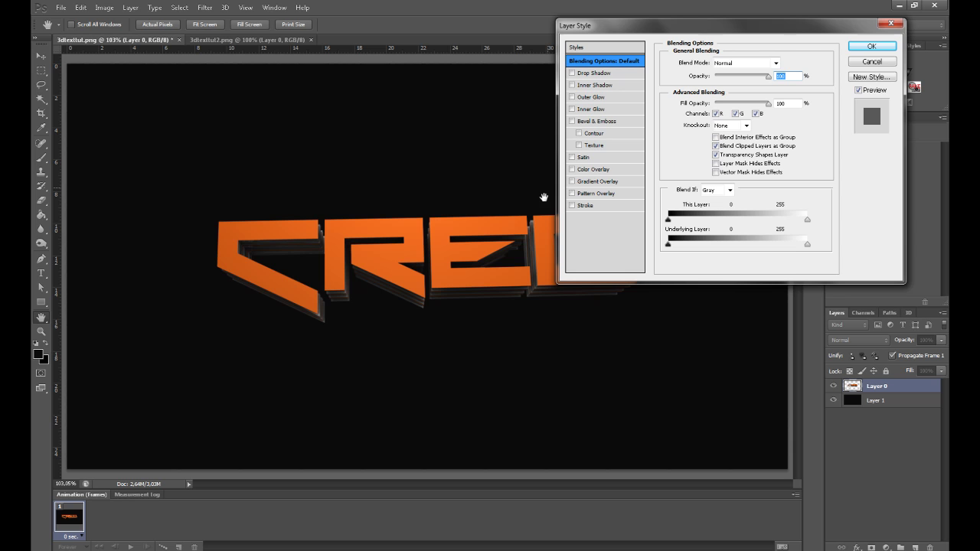
left_click(589, 181)
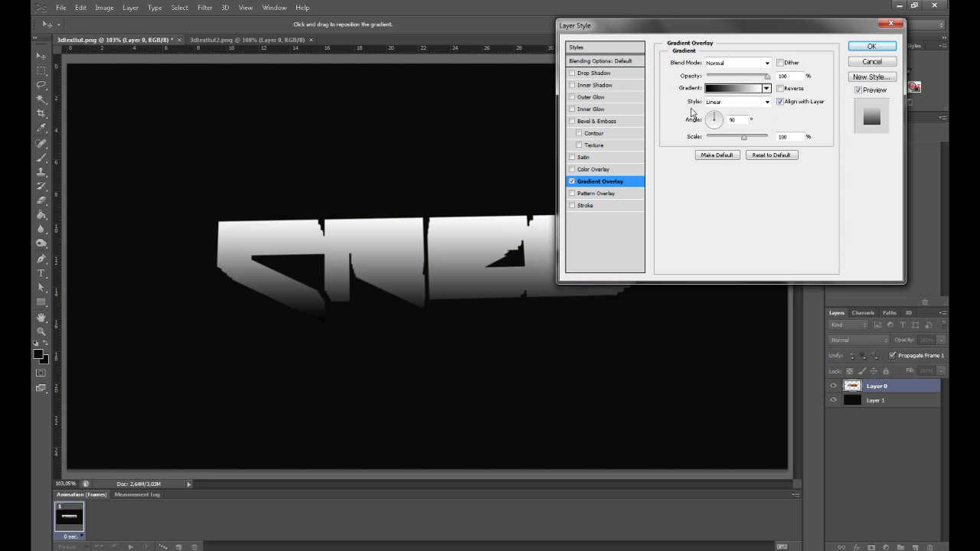
left_click(750, 65)
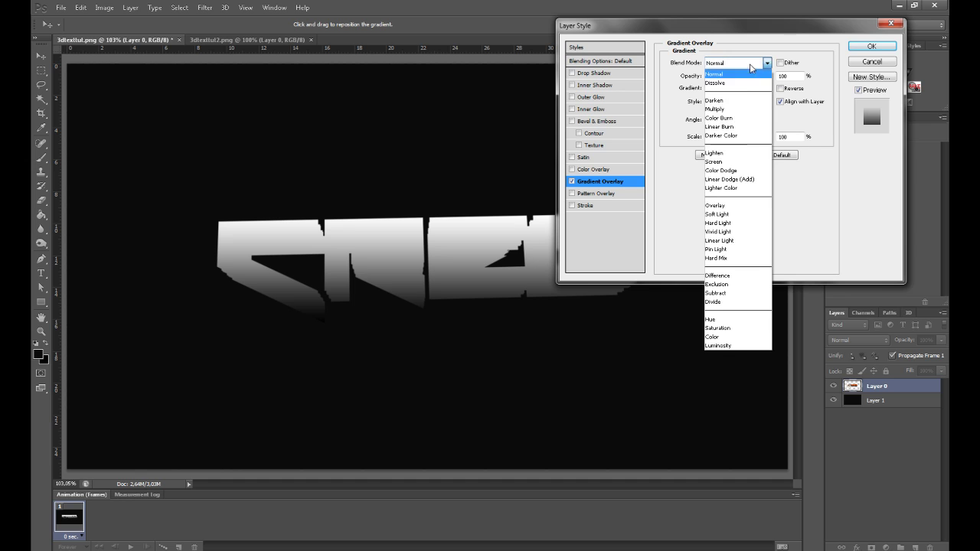
left_click(734, 205)
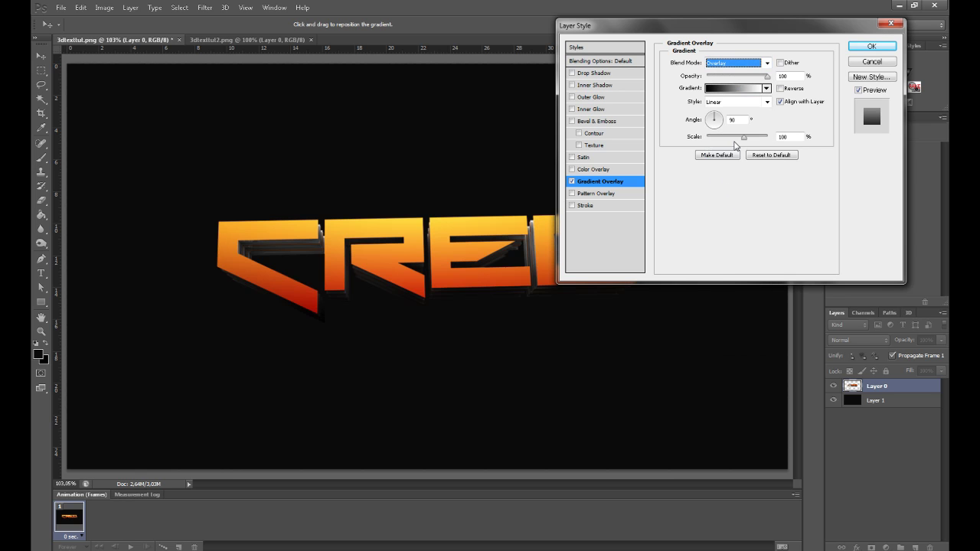
left_click_drag(766, 76, 751, 78)
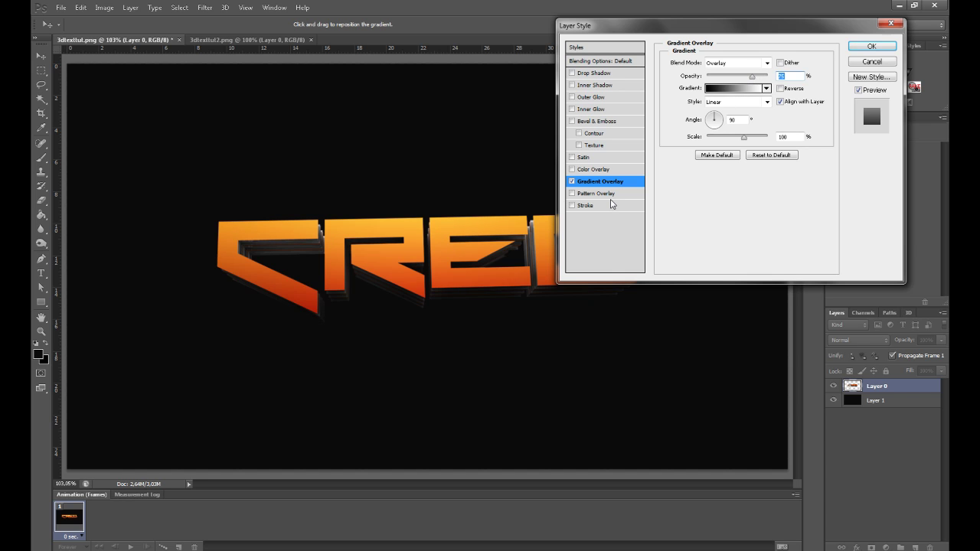
Add a white Inner Glow of about 30 px size in Soft Light blend mode
left_click(604, 109)
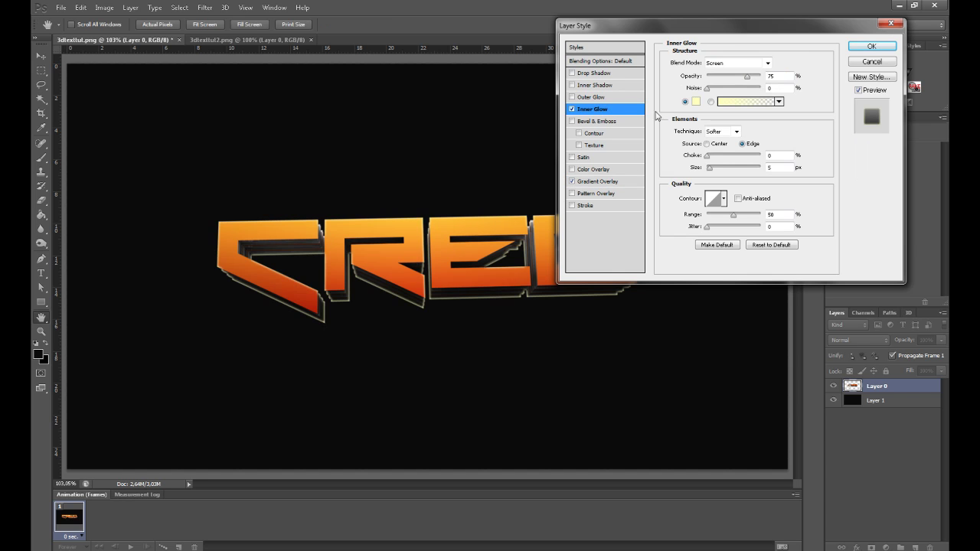
left_click(695, 101)
left_click_drag(383, 169, 345, 151)
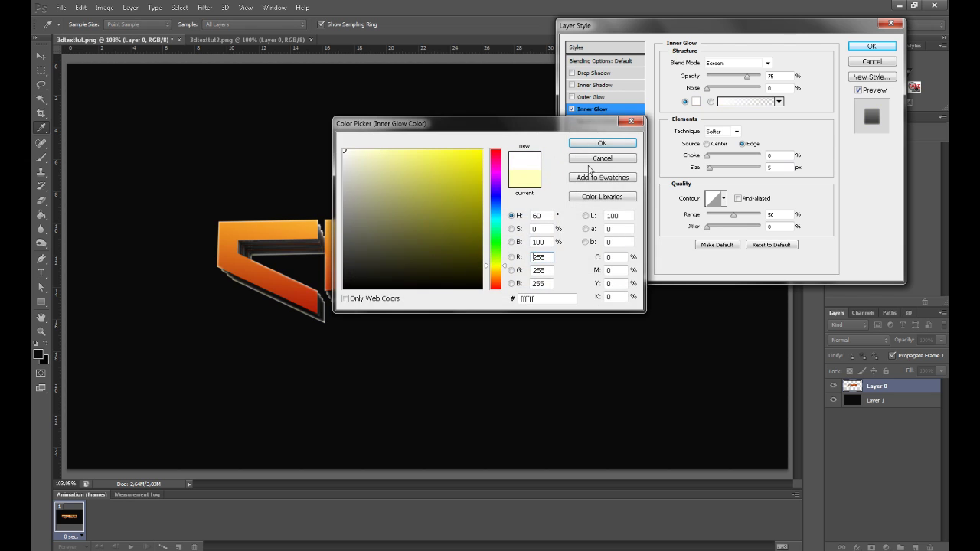
left_click(625, 145)
left_click_drag(709, 168, 715, 172)
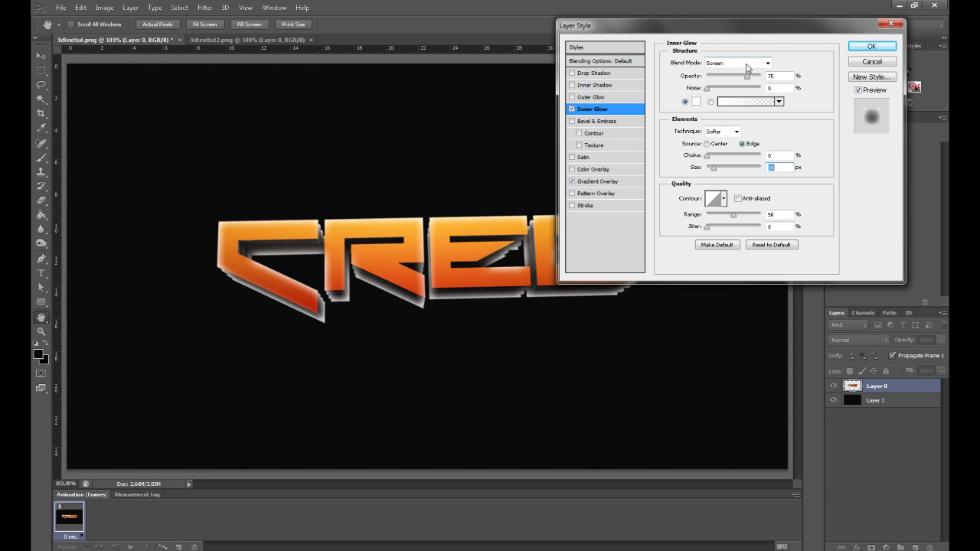
left_click(743, 65)
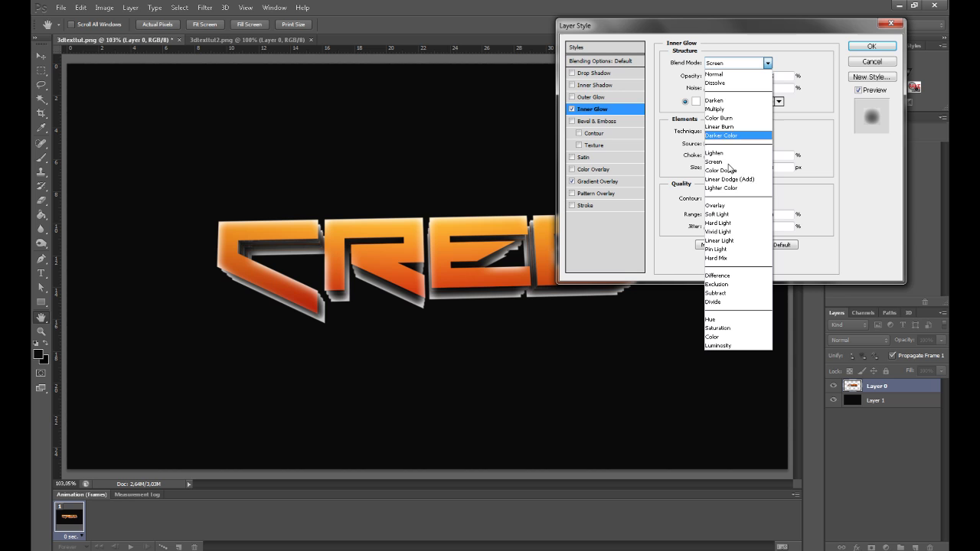
left_click(727, 207)
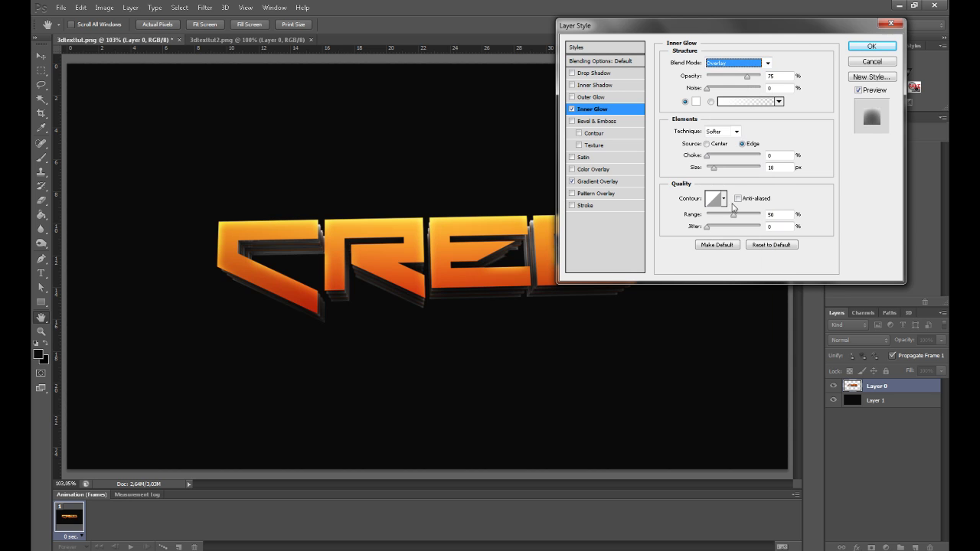
left_click(722, 65)
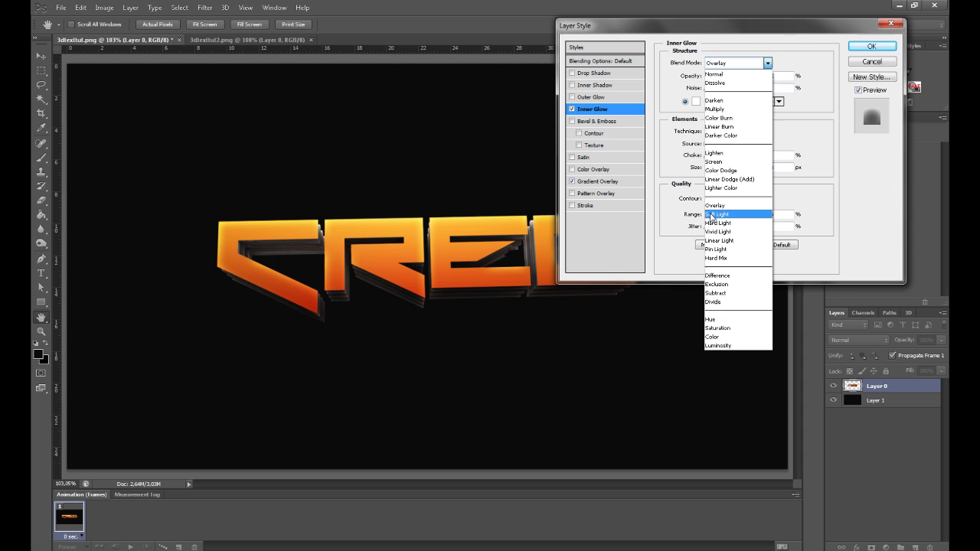
left_click(715, 215)
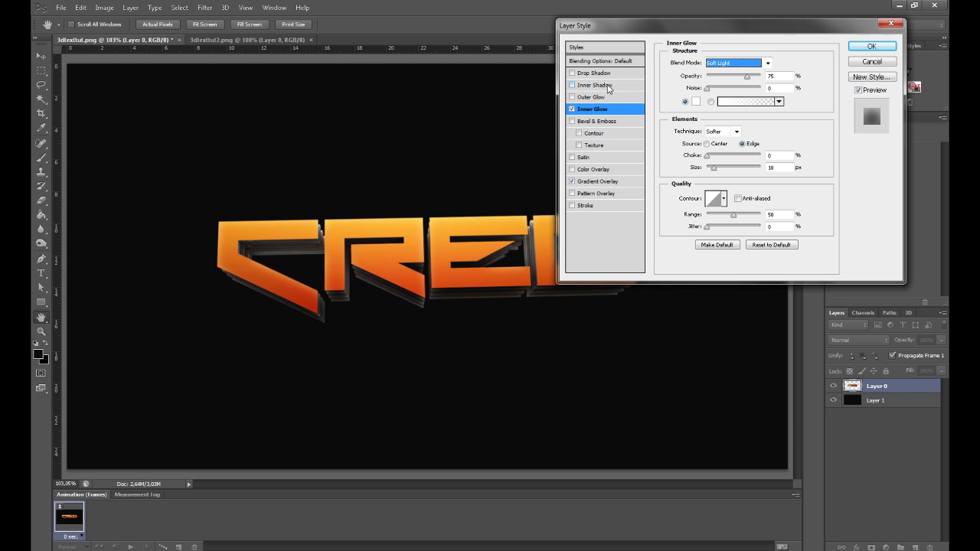
Add a black Multiply drop shadow: 120° angle, 100% opacity, 5% spread, 35 px size
left_click(572, 72)
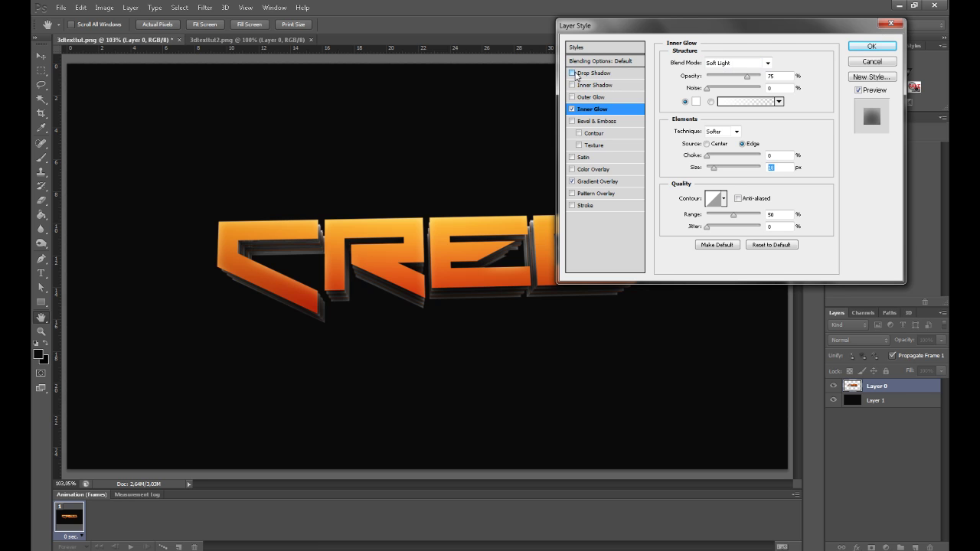
left_click(597, 73)
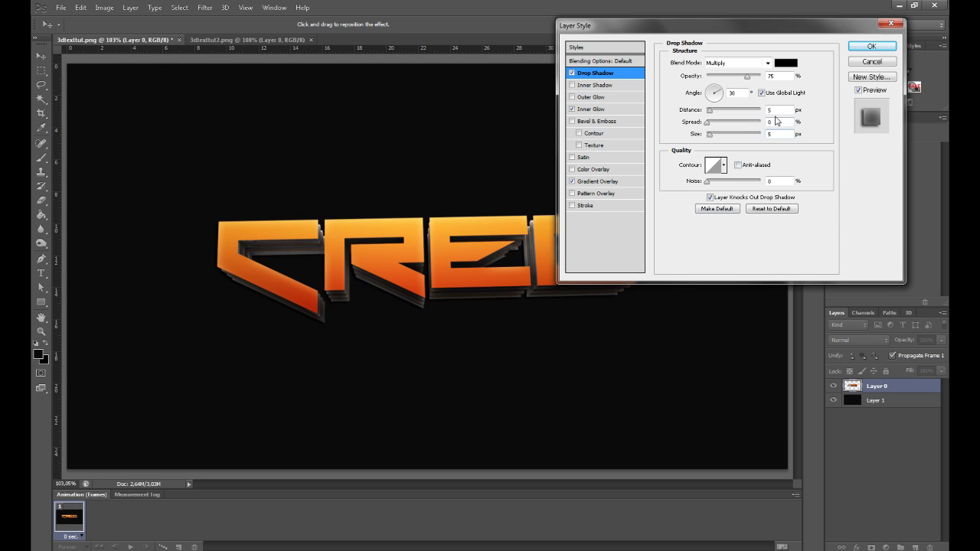
left_click(761, 93)
left_click(747, 78)
left_click_drag(748, 78, 815, 82)
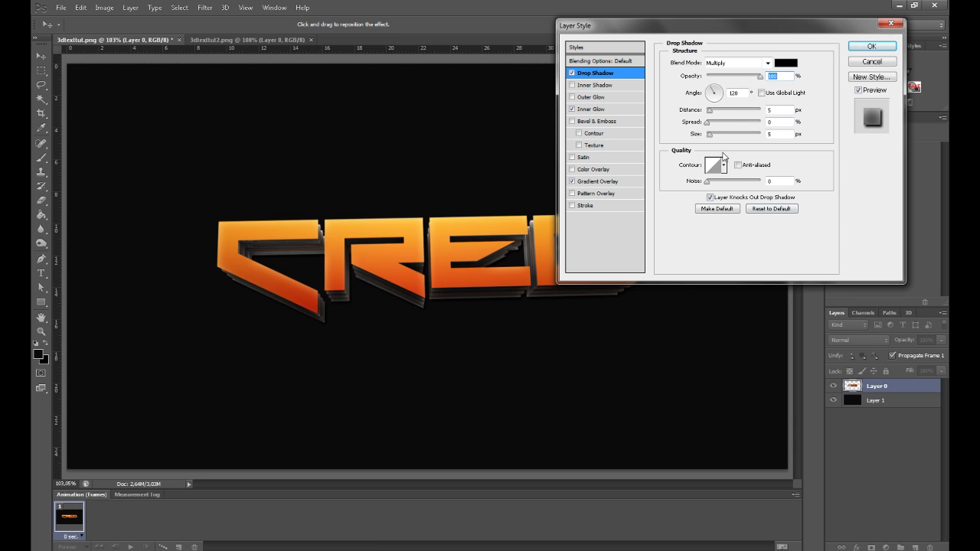
left_click(771, 122)
type("5")
left_click(786, 137)
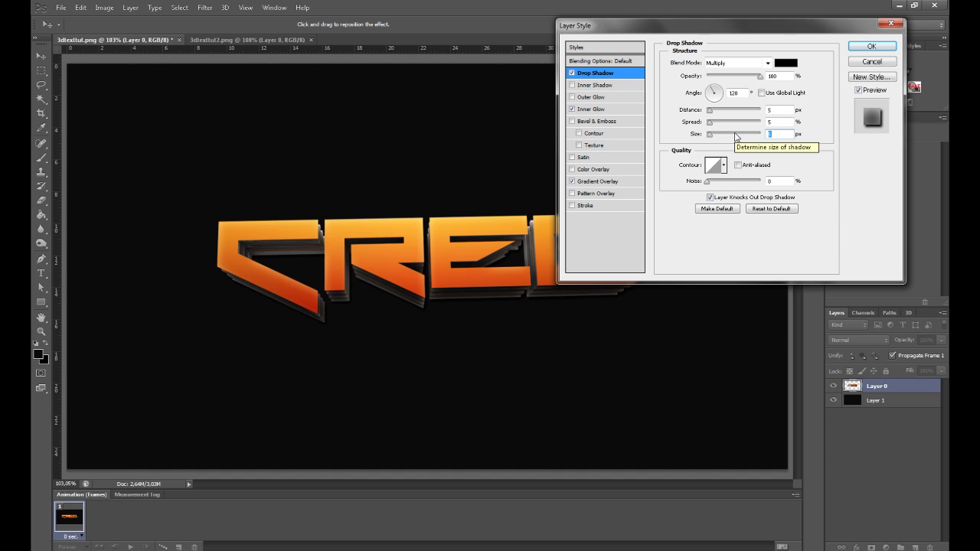
type("35")
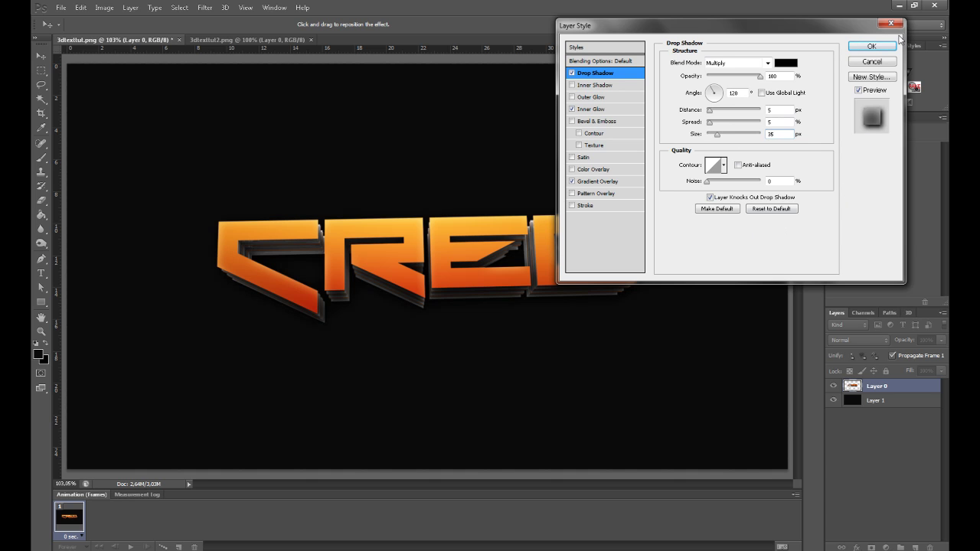
left_click(871, 46)
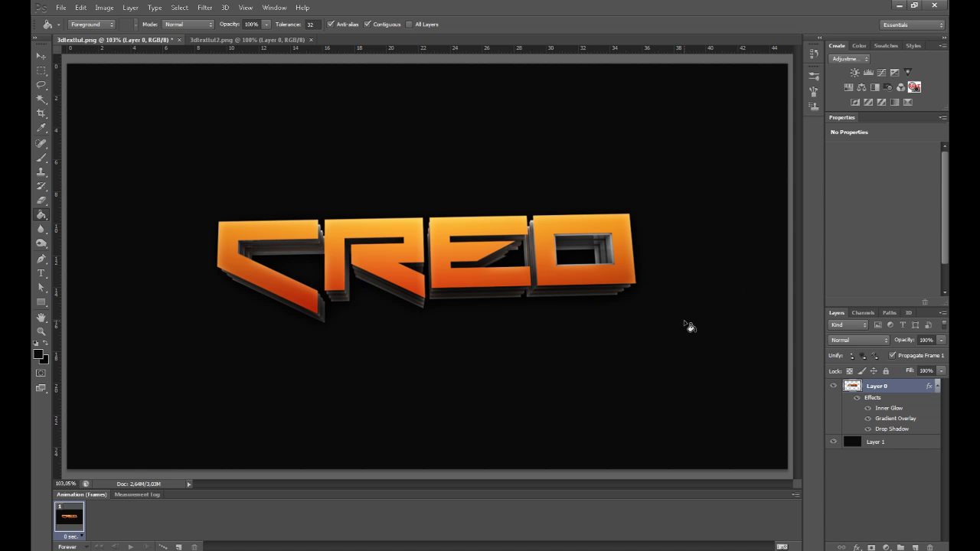
Paste the brown grunge texture from Chrome as Layer 2 above the CREO layer
mouse_move(498, 547)
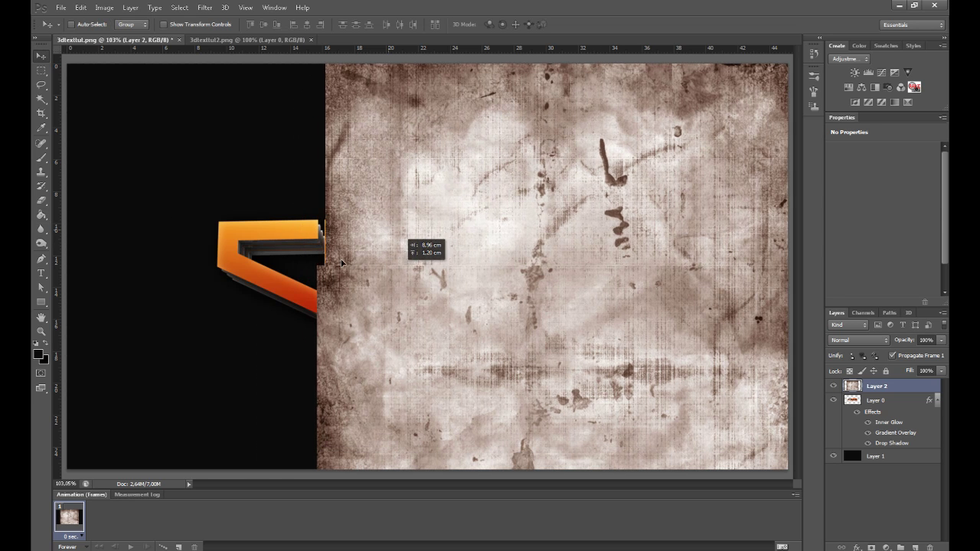
Clip grunge Layer 2 to the CREO text and blend it in Overlay at 73% opacity
key("ctrl+z")
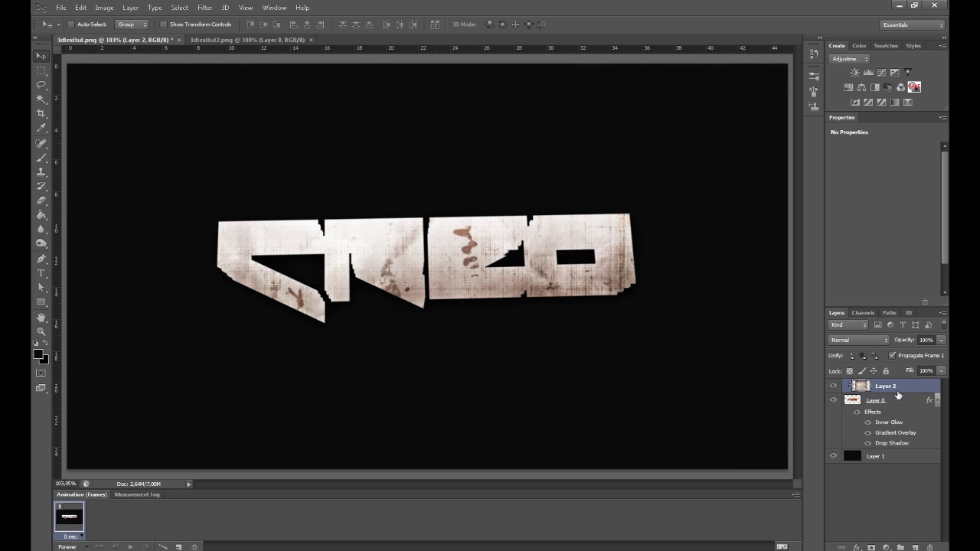
left_click(858, 341)
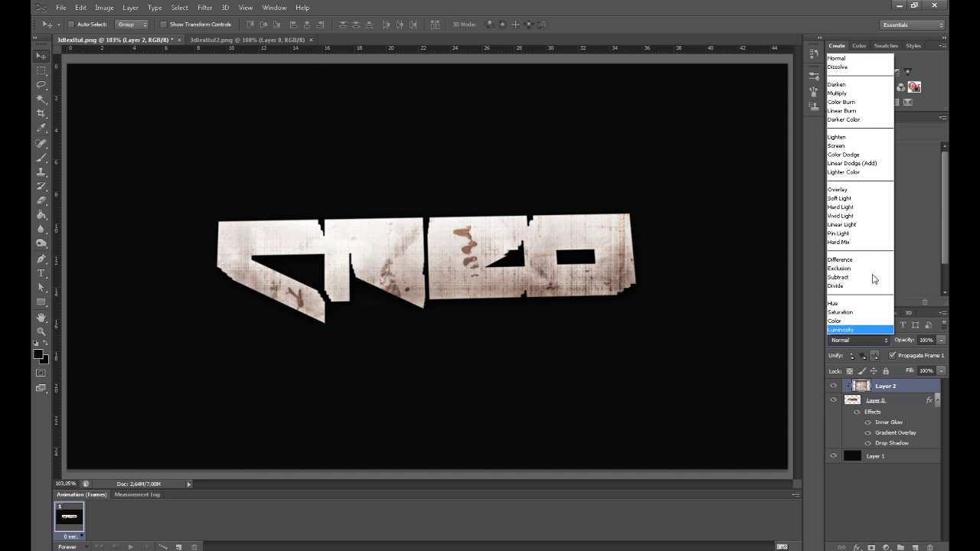
left_click(842, 189)
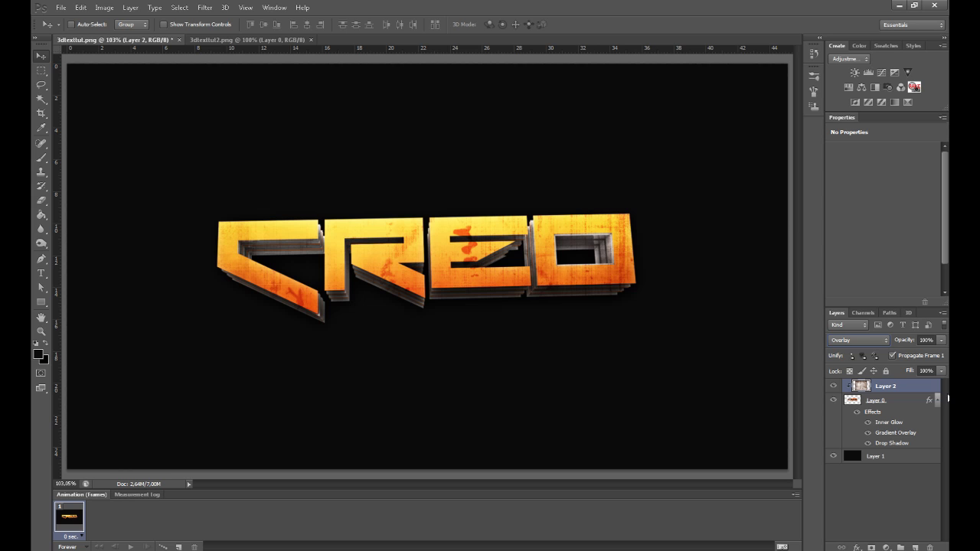
left_click_drag(907, 344, 891, 339)
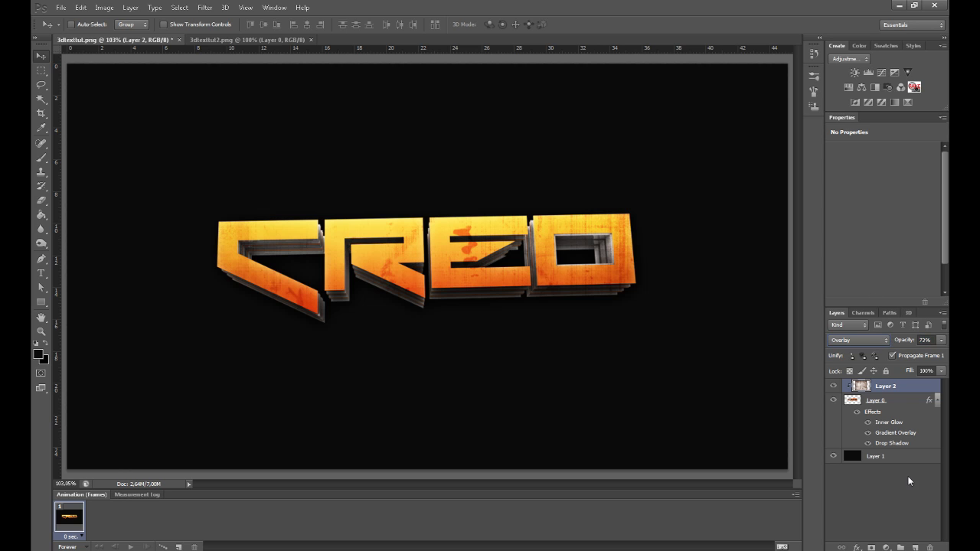
left_click(903, 509)
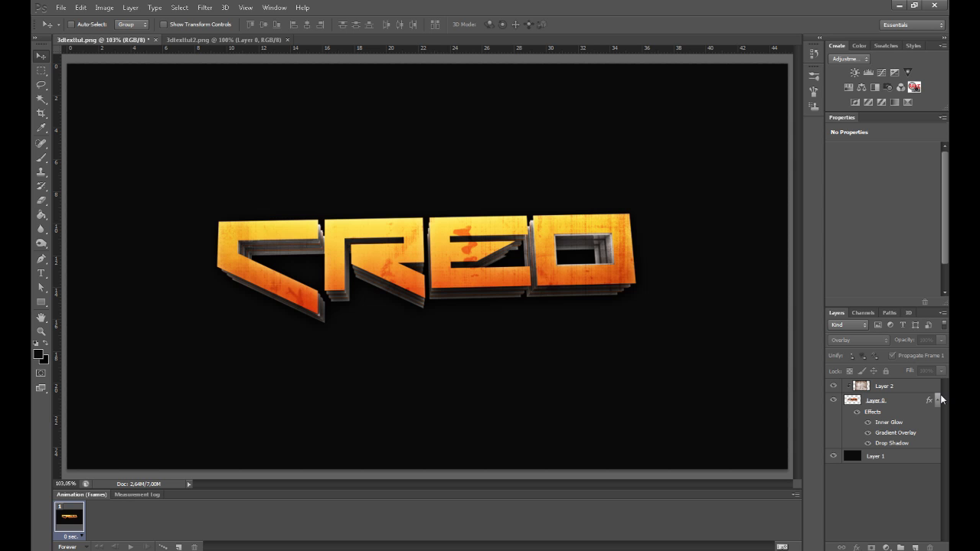
Copy the wireframe render from 3dtextlut2.png and paste it as Layer 3 above Layer 2
left_click(177, 38)
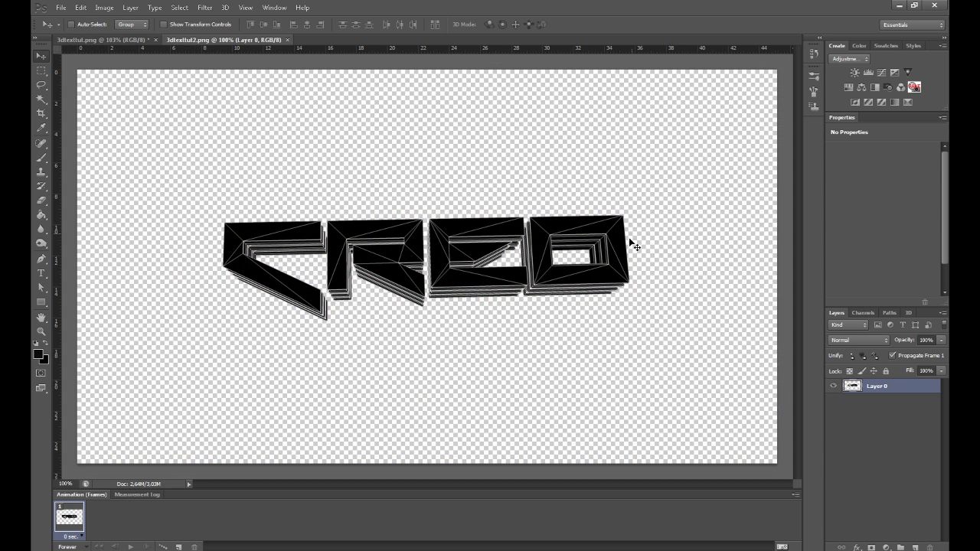
left_click(41, 70)
left_click_drag(166, 134, 648, 352)
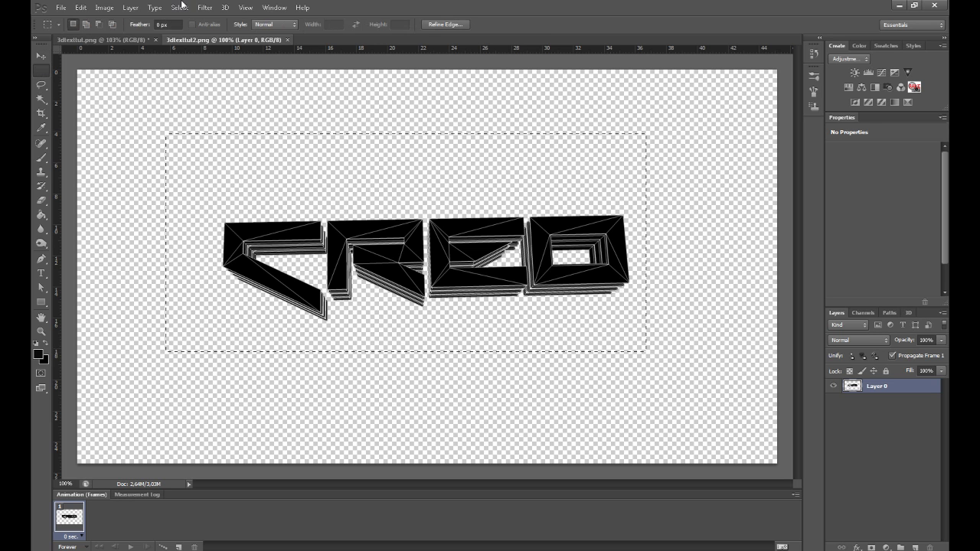
left_click(104, 37)
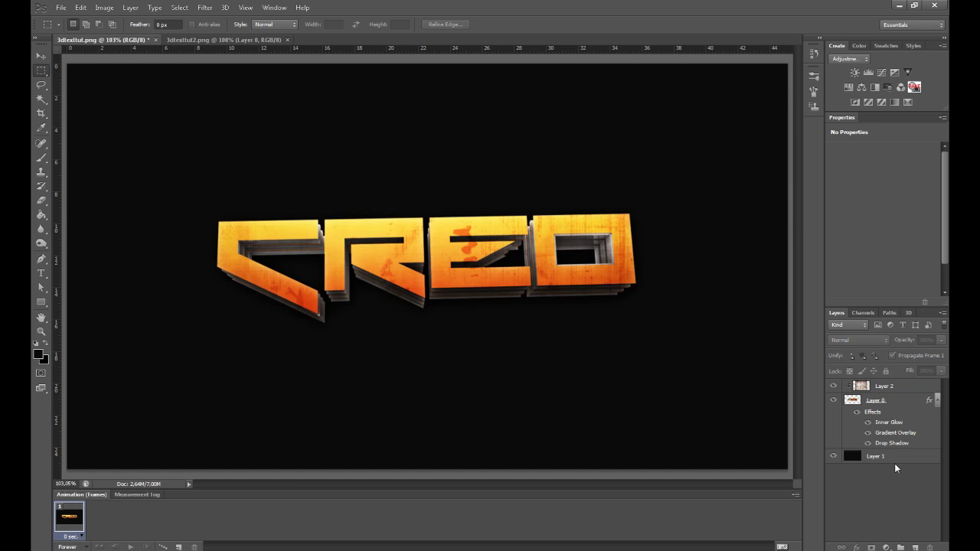
left_click(888, 385)
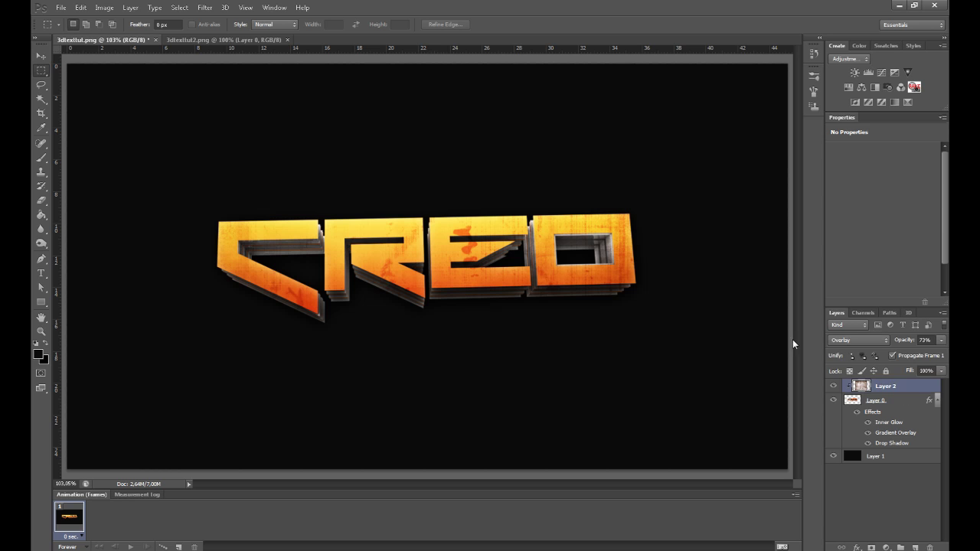
key("ctrl+shift+alt+n")
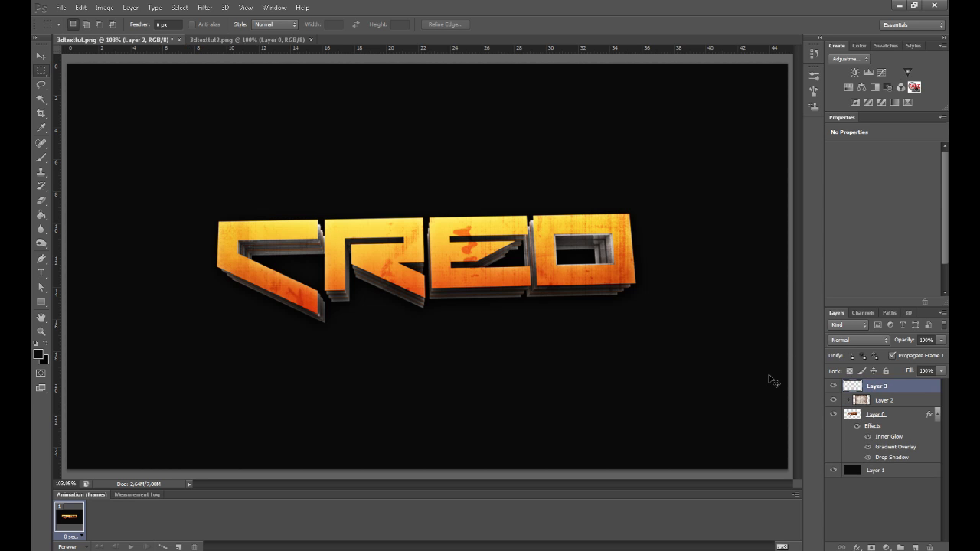
key("ctrl+shift+alt+e")
key("ctrl+f")
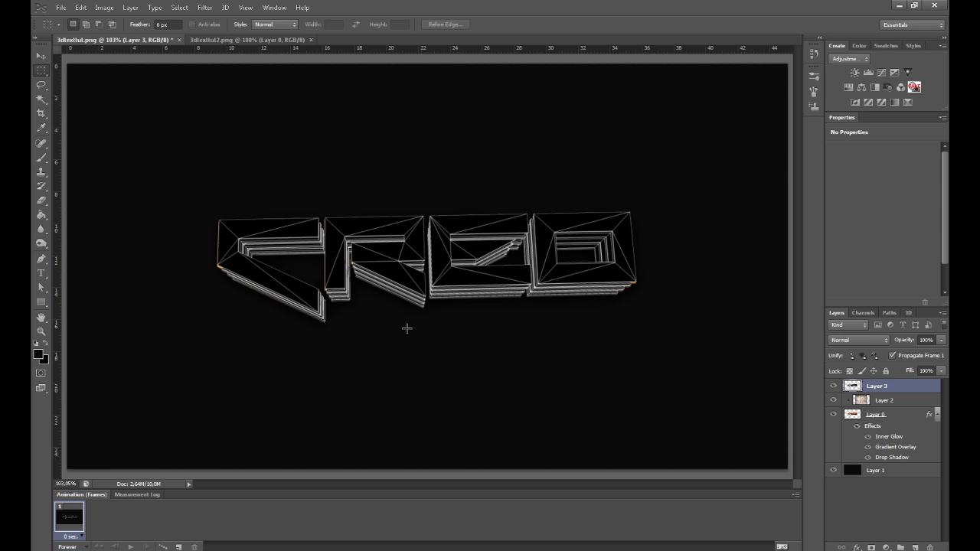
Set Layer 3 to Screen blend mode and zoom in on the letter C
left_click(859, 340)
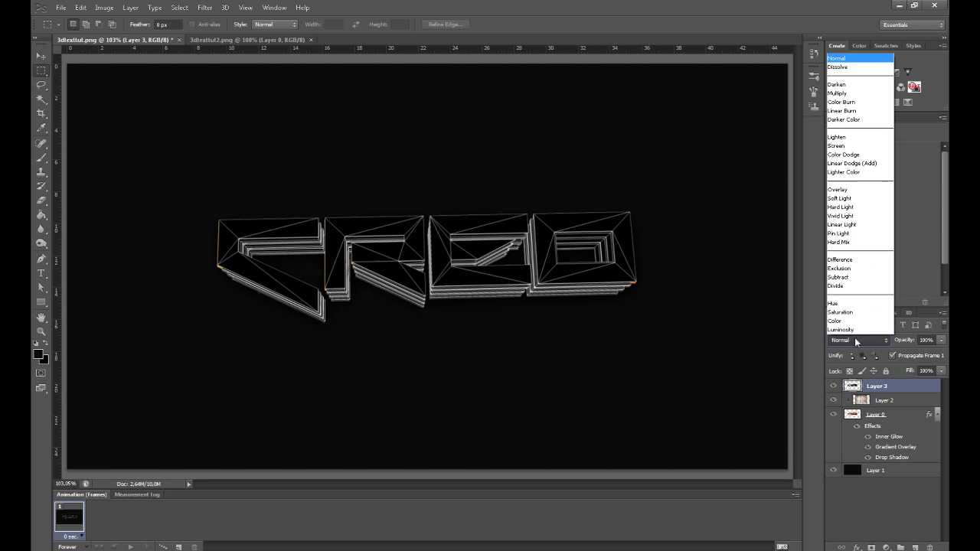
left_click(836, 147)
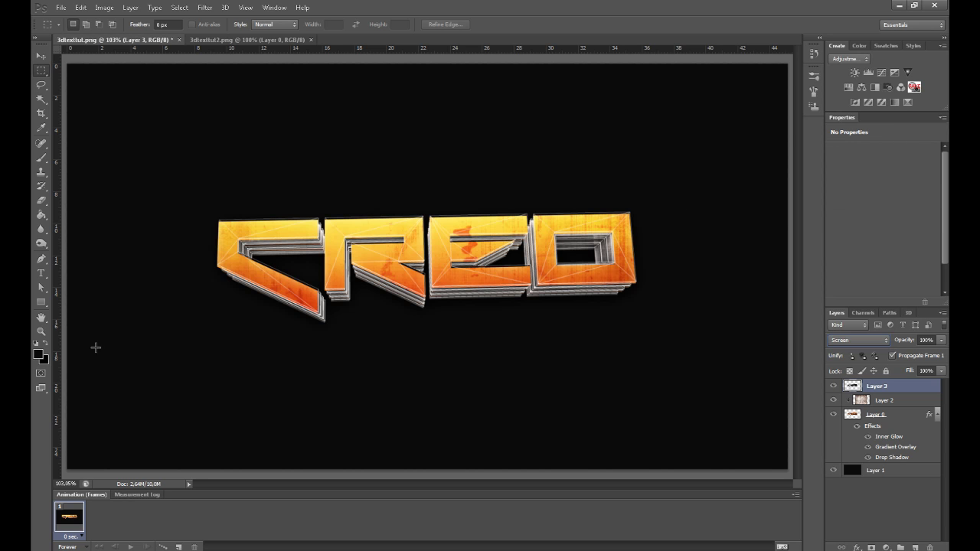
left_click(41, 332)
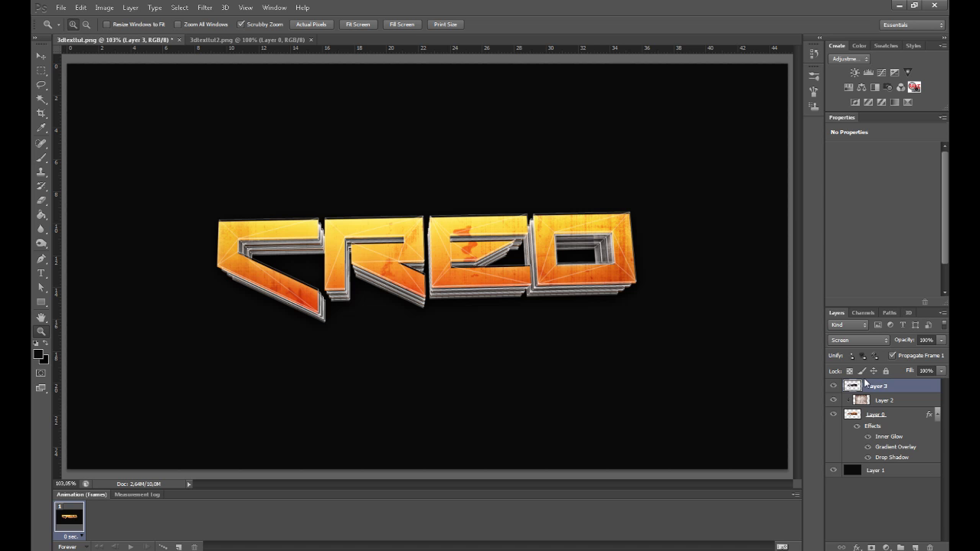
left_click(300, 235)
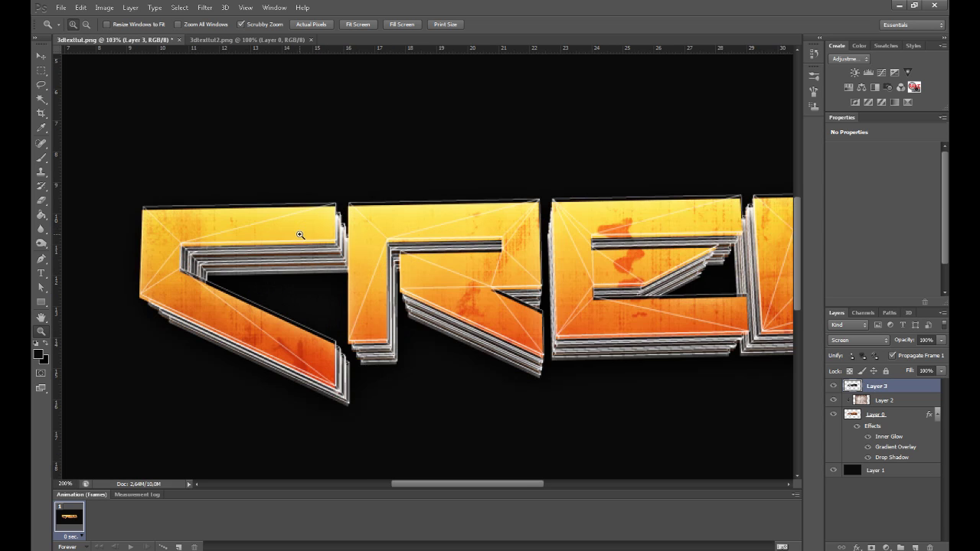
left_click(300, 235)
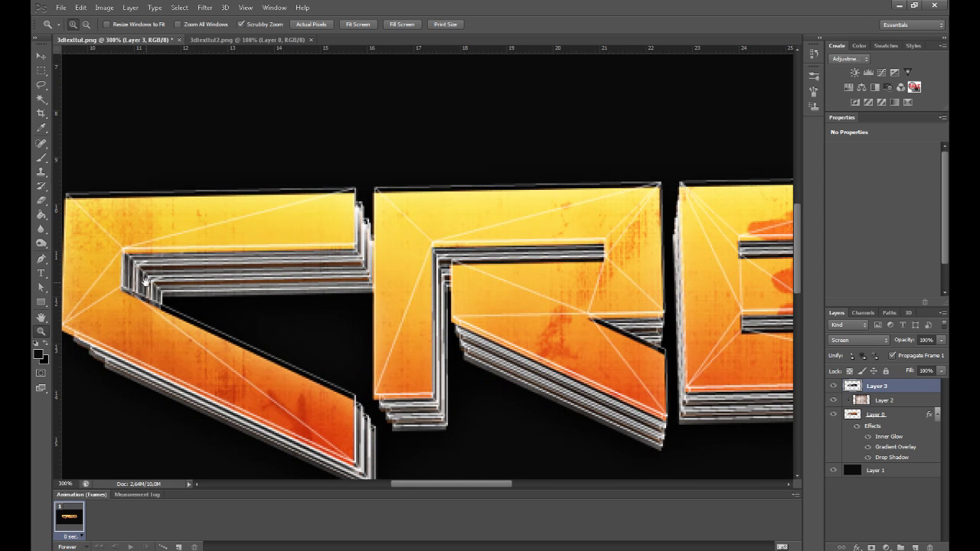
left_click_drag(146, 281, 200, 265)
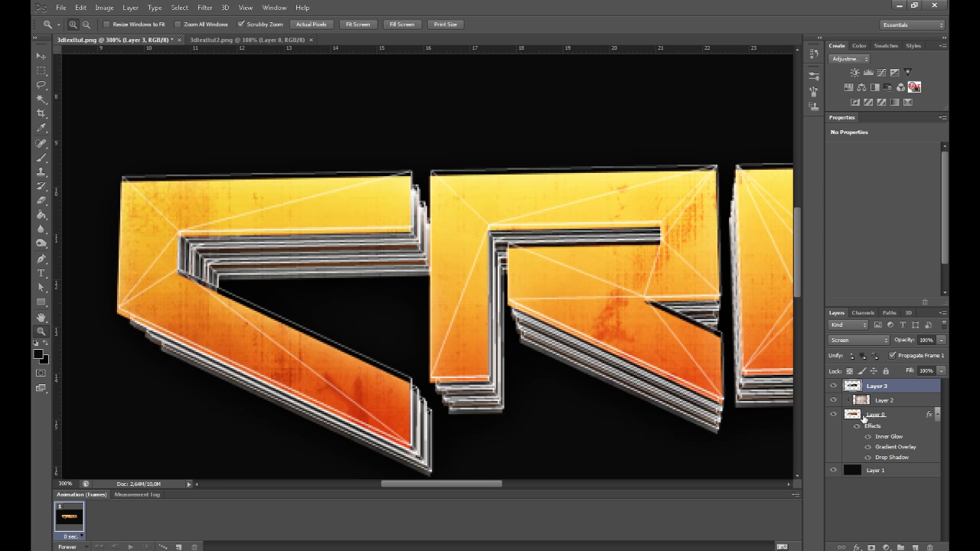
Nudge the wireframe into alignment with the letters and lower its opacity
left_click(43, 57)
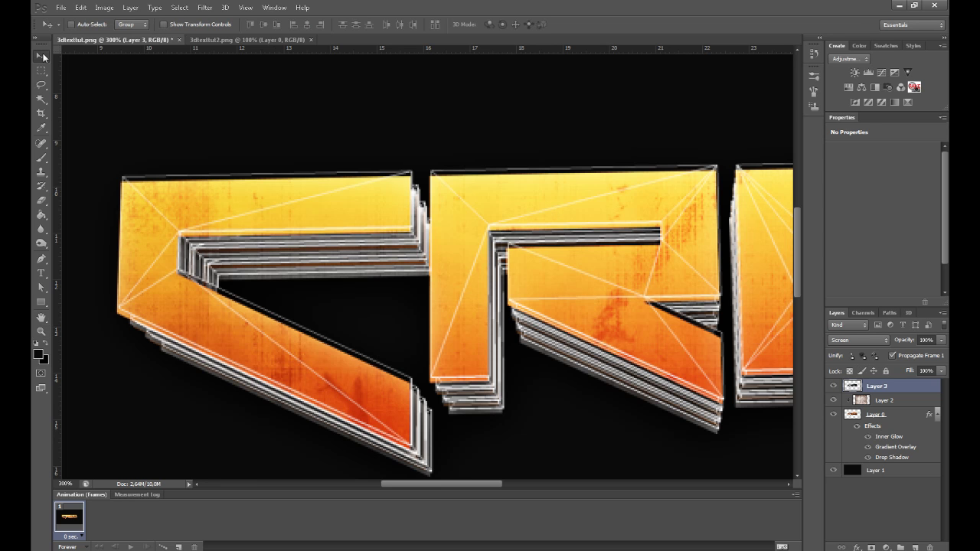
key("Up")
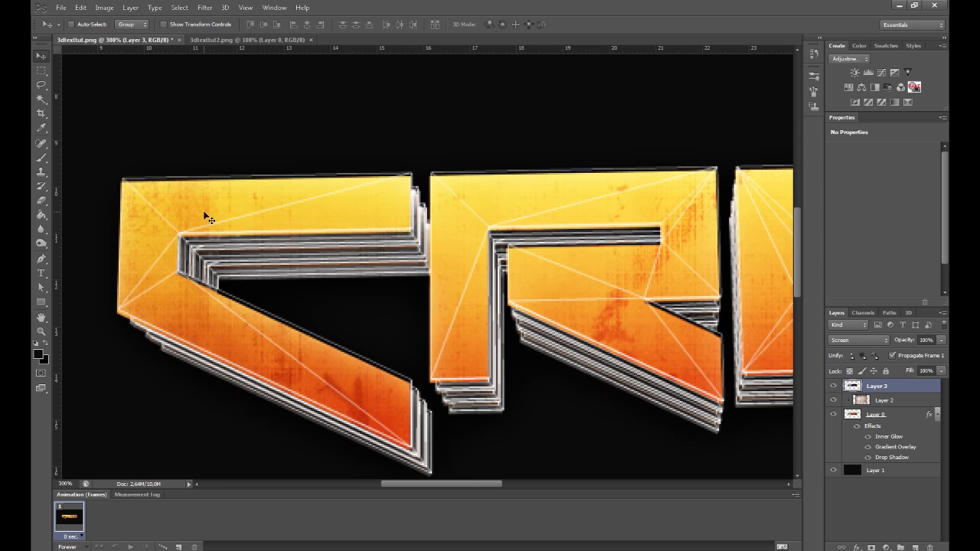
key("Down")
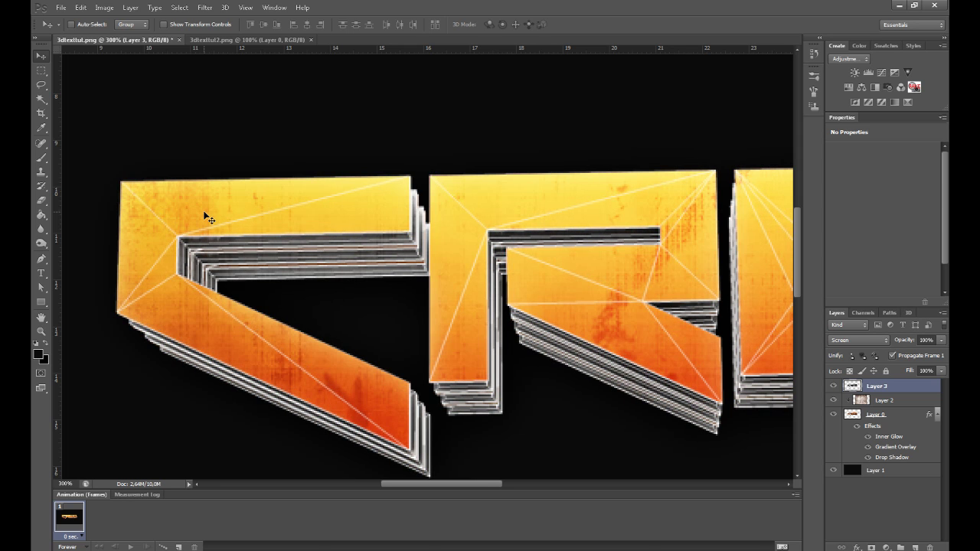
key("ctrl+t")
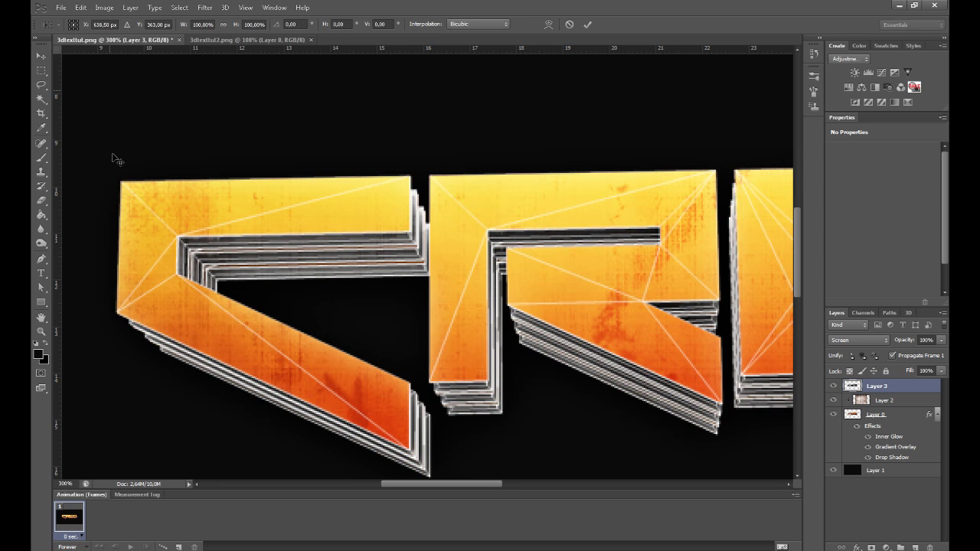
left_click_drag(115, 156, 46, 68)
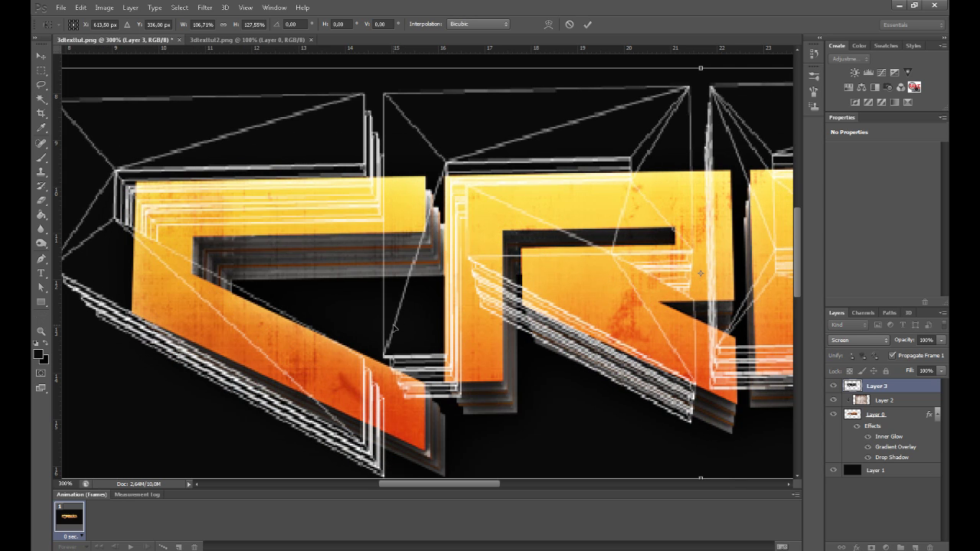
key("Return")
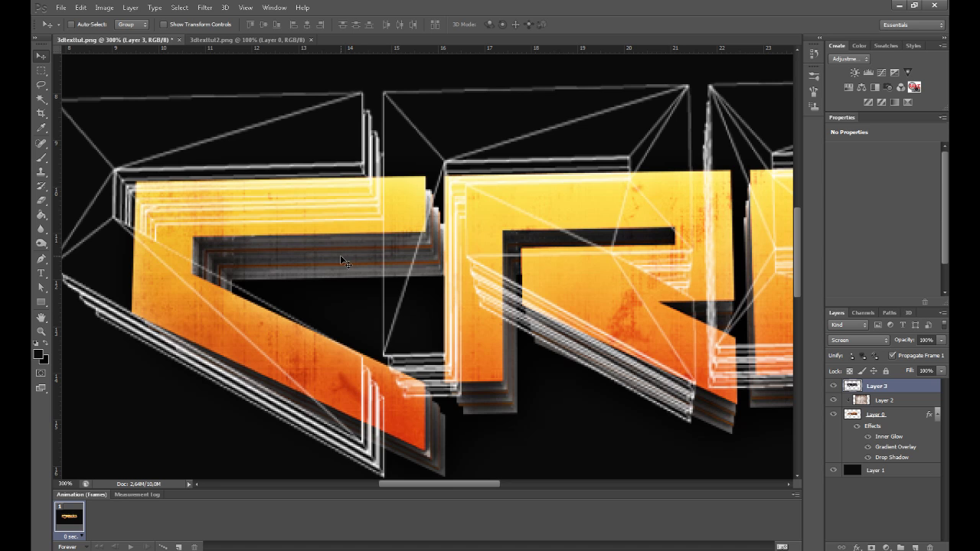
key("ctrl+z")
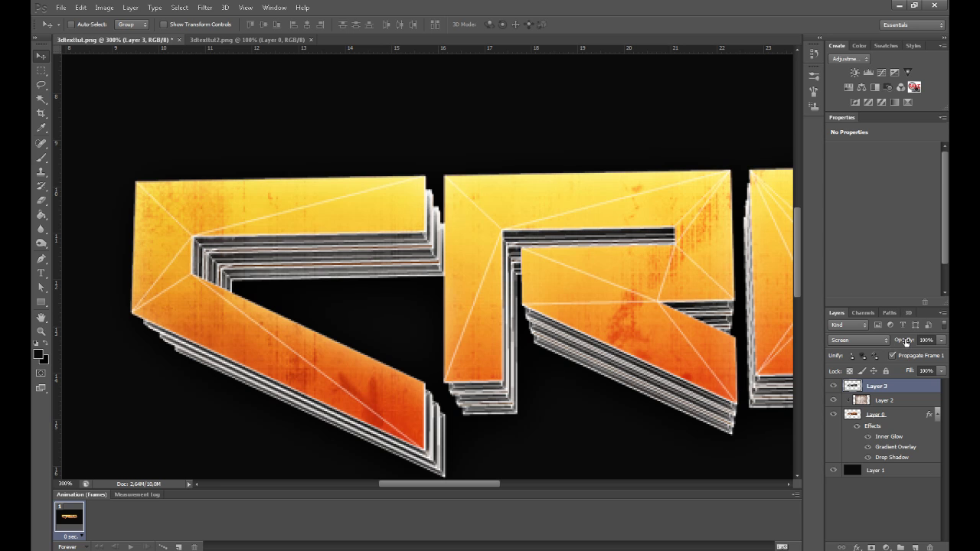
mouse_move(905, 342)
left_mouse_down()
mouse_move(868, 339)
mouse_move(896, 340)
left_mouse_up()
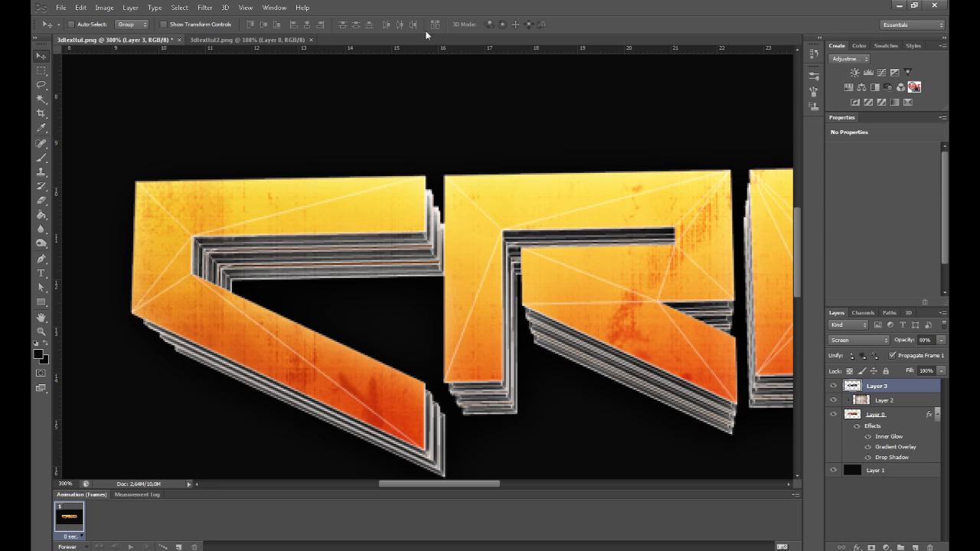
Fit the whole CREO artwork to the window using the Zoom tool's Fill Screen
key("z")
left_click(401, 25)
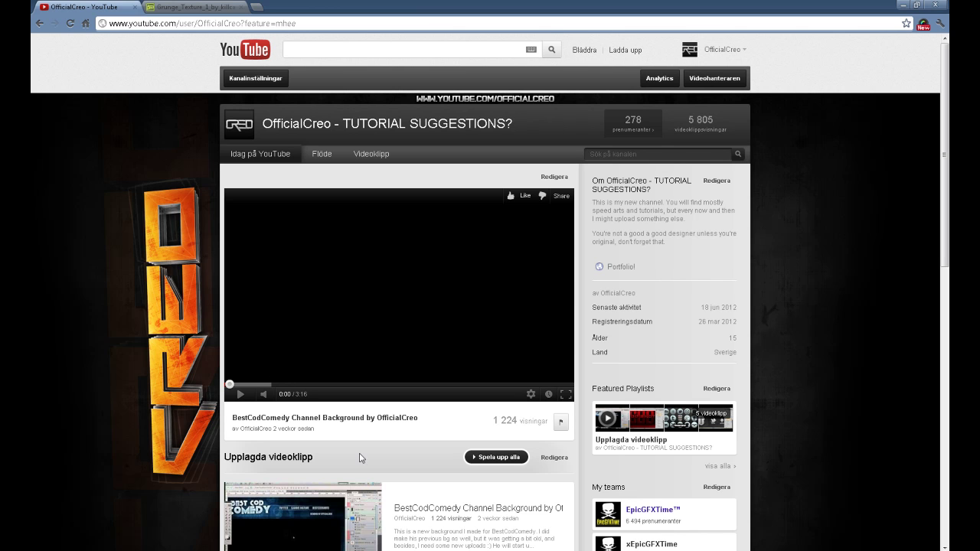
Switch from the browser back to the finished CREO artwork in Photoshop
left_click(609, 509)
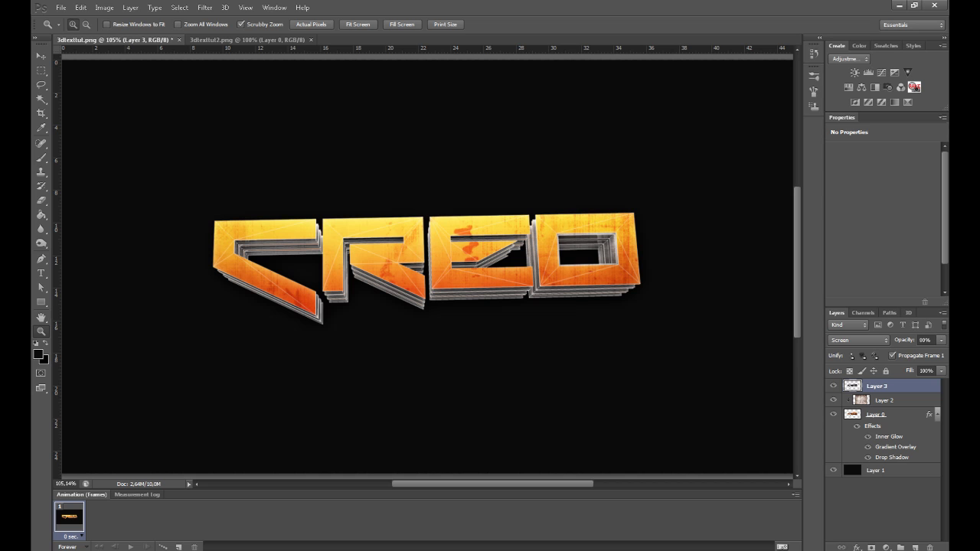